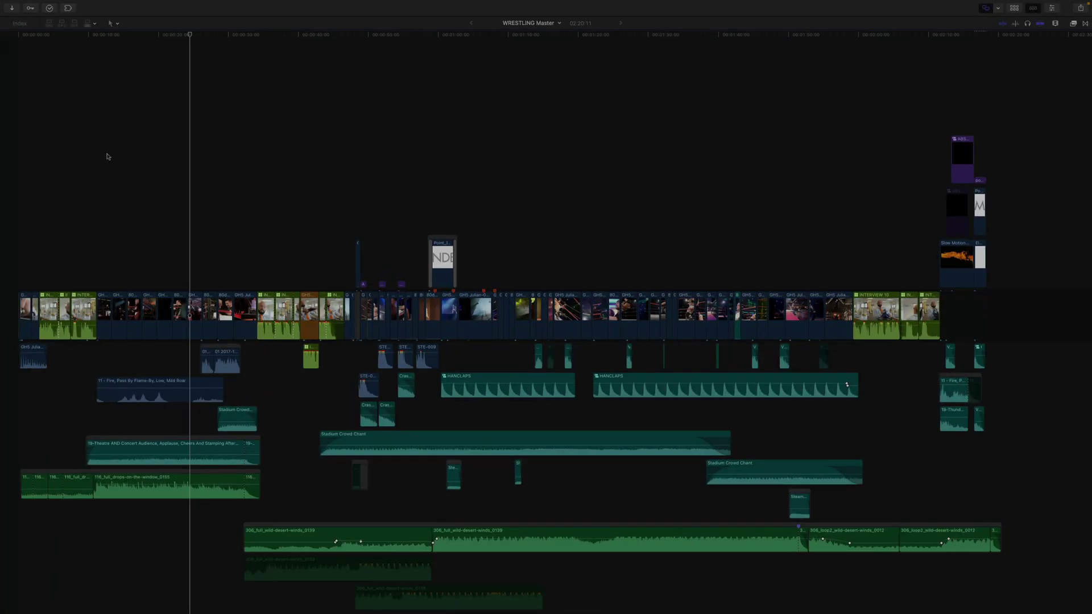
# Set the playhead near the start, zoom in twice on the opening clips, and start playback.
pyautogui.click(108, 157)
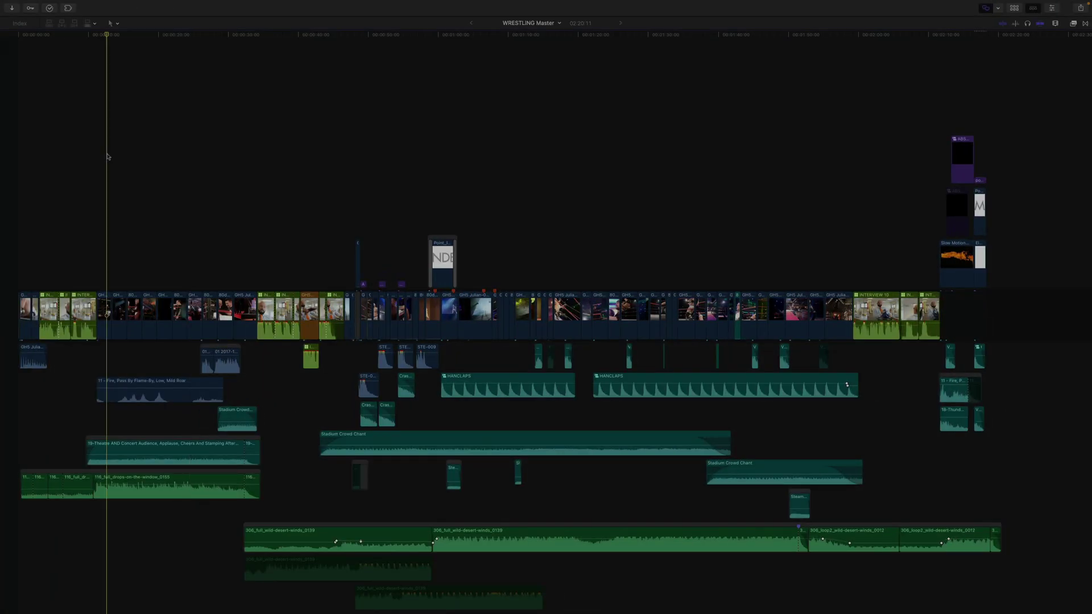
pyautogui.hscroll(1, 398, 168)
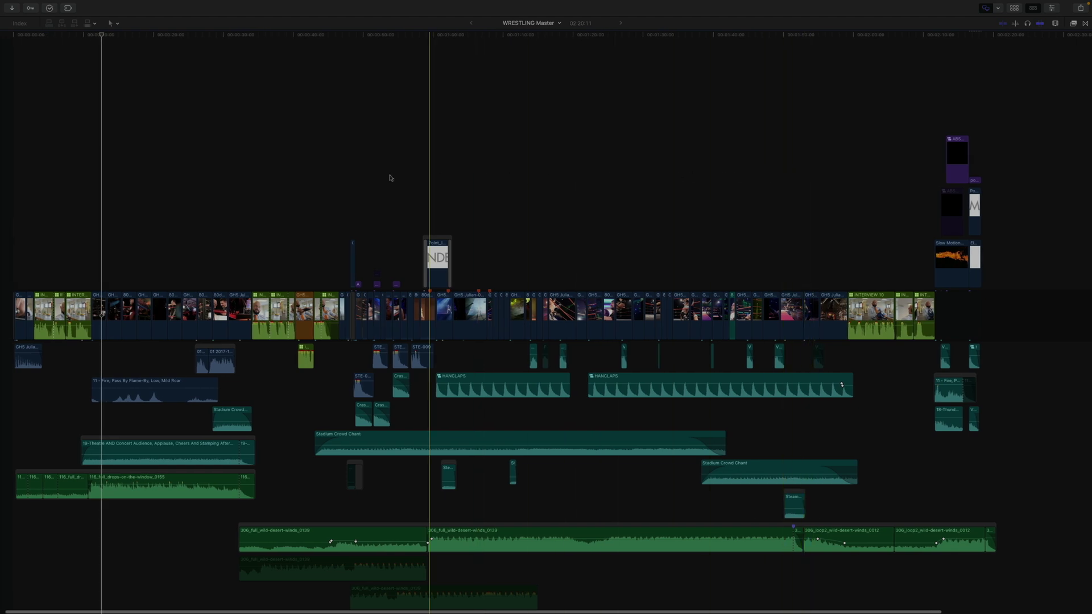
pyautogui.press('super+plus')
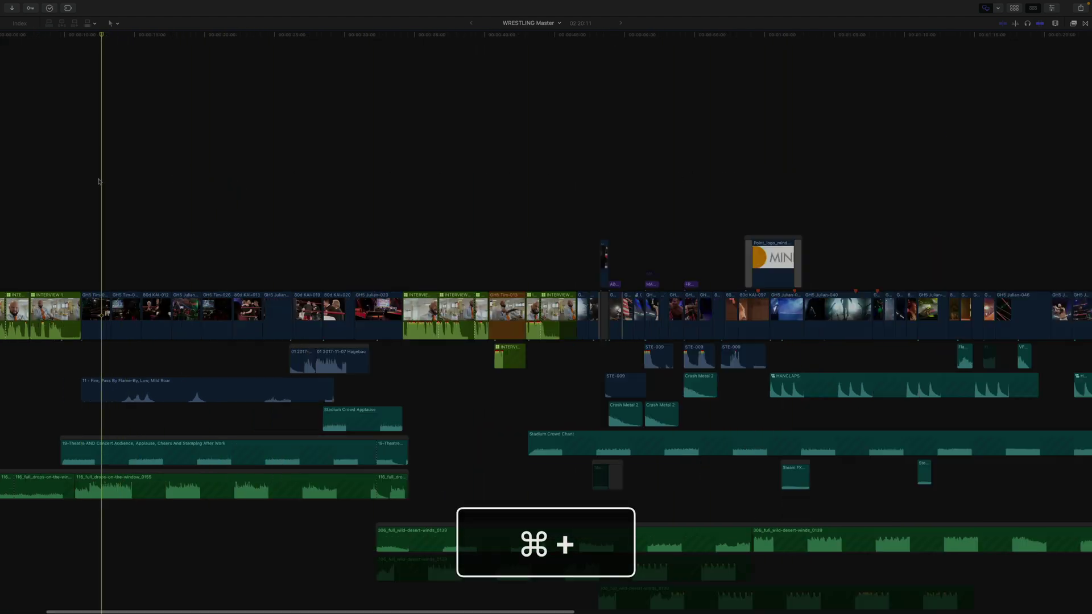
pyautogui.press('super+plus')
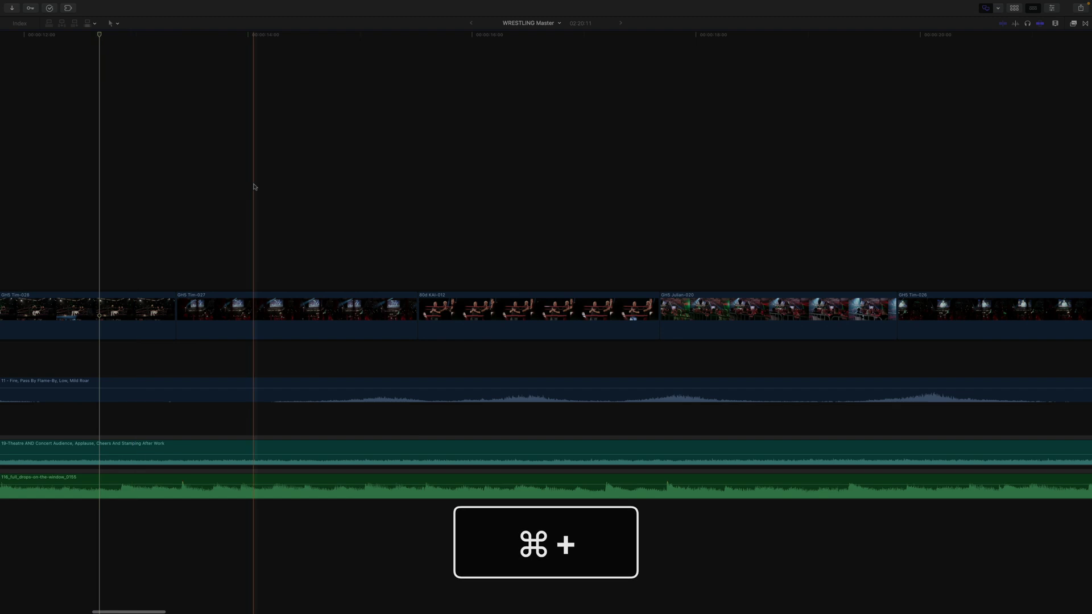
pyautogui.press('space')
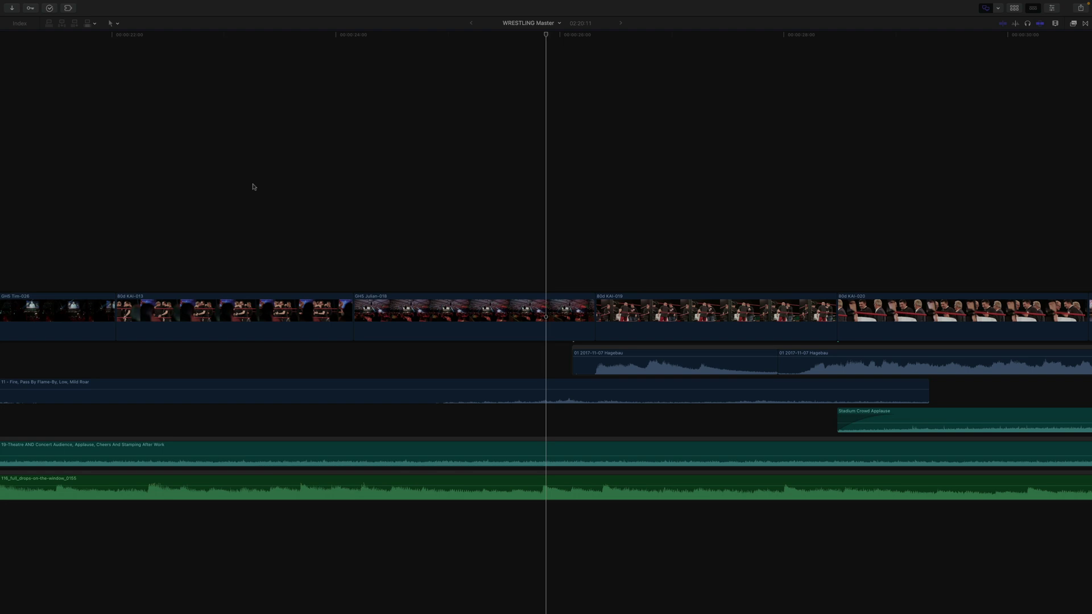
# Resume playback to about 50 seconds, scrolling down to the STE-009 and Crash Metal 2 audio layers.
pyautogui.press('space')
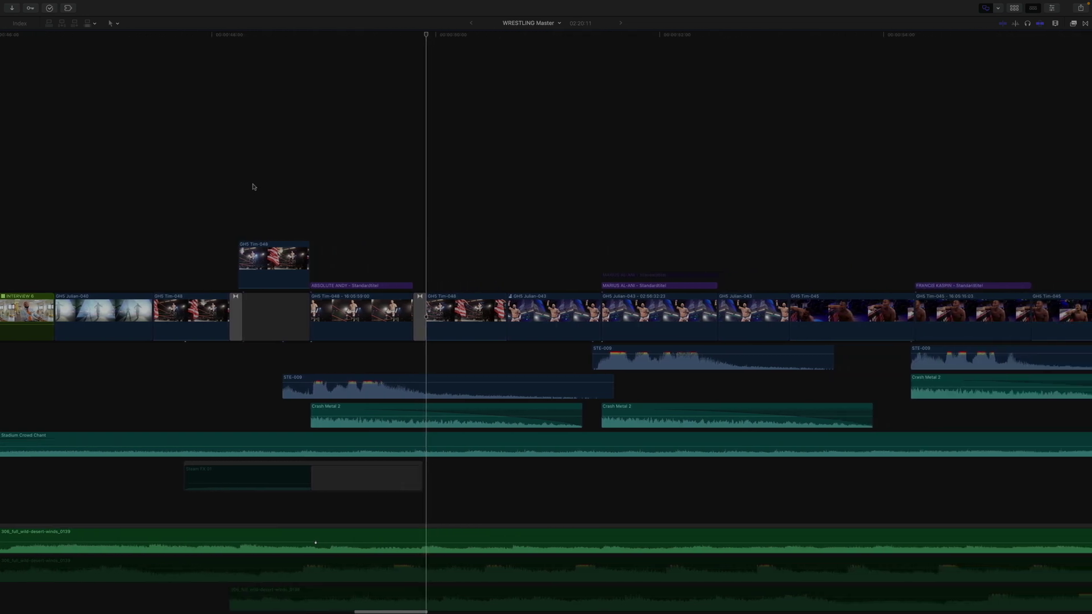
pyautogui.scroll(-3, 254, 187)
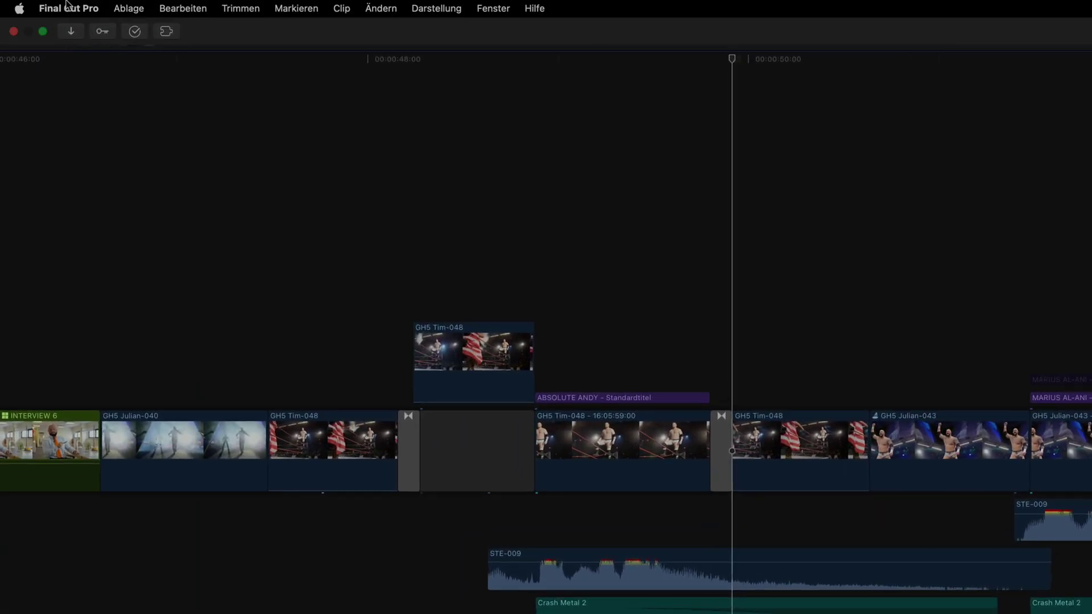
# Enable 'Timeline während der Wiedergabe kontinuierlich scrollen' in the Wiedergabe settings.
pyautogui.click(67, 6)
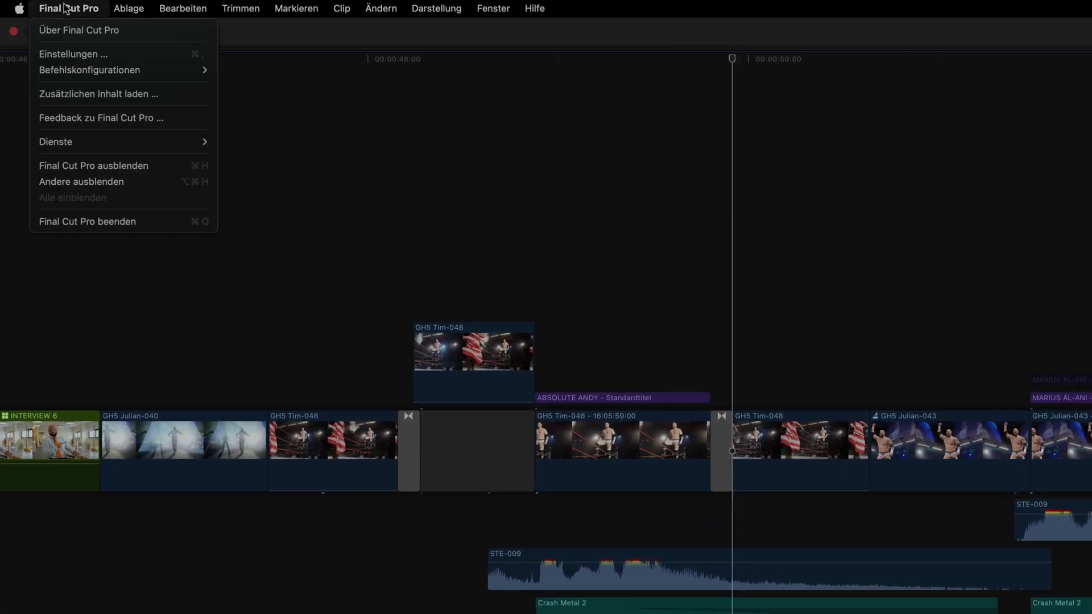
pyautogui.click(67, 52)
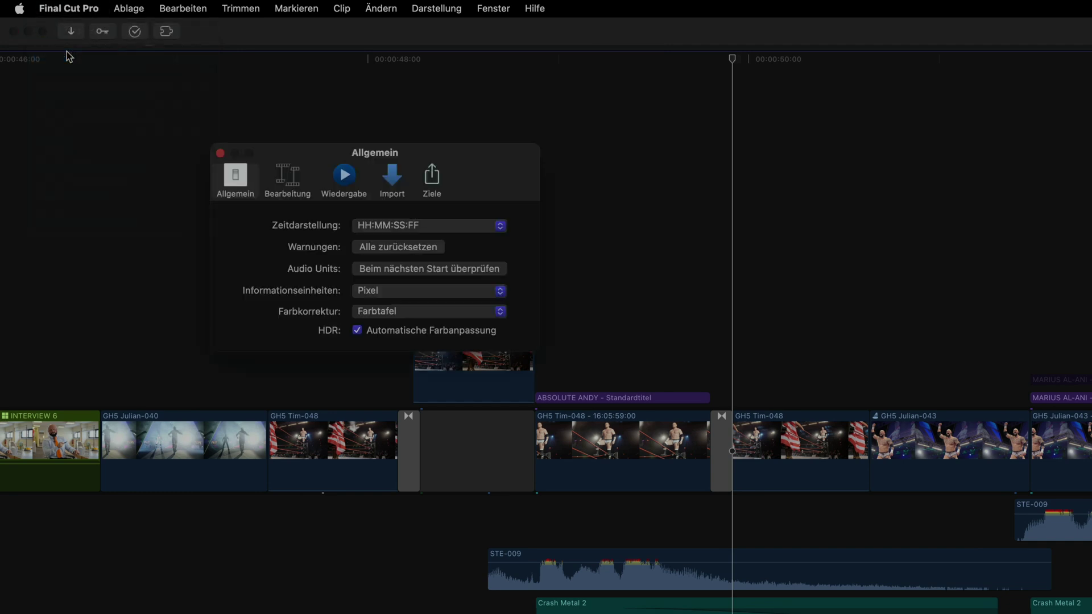
pyautogui.click(344, 176)
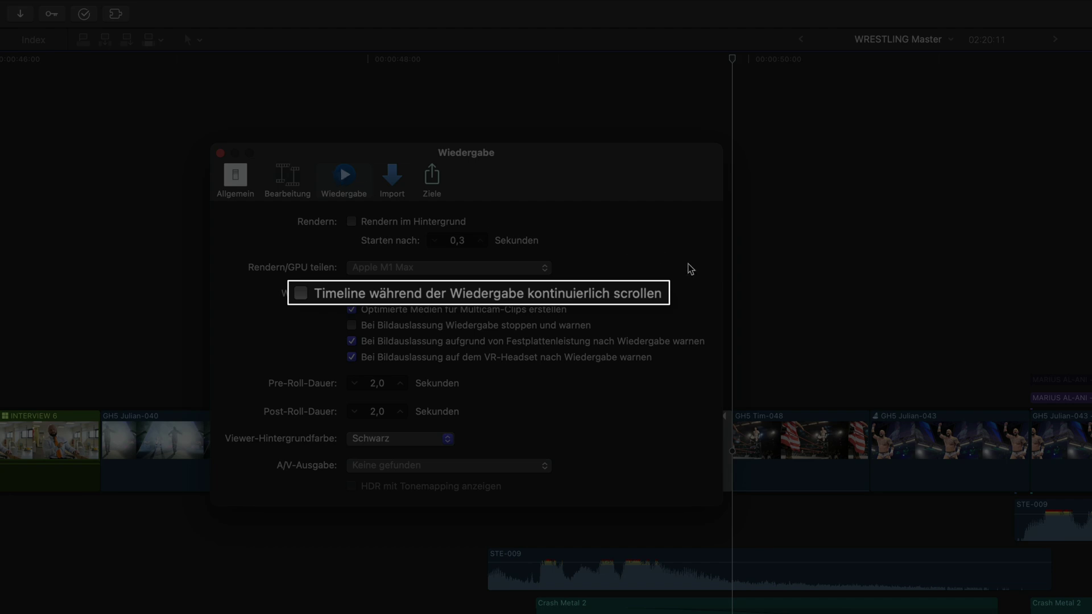
pyautogui.click(552, 292)
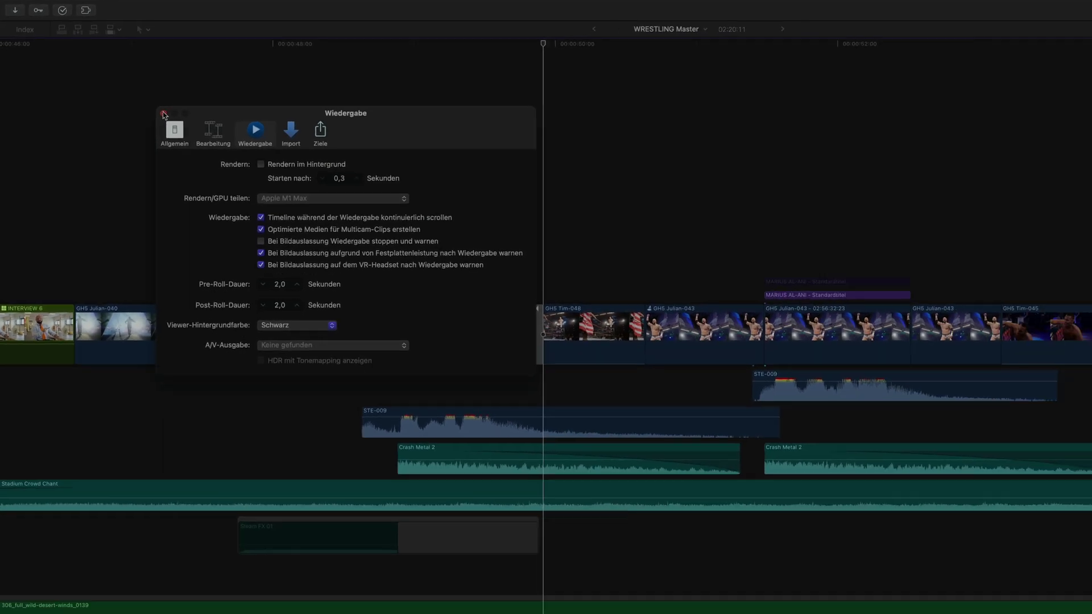
# Close the settings window, scroll back to the earlier section, and start playback there.
pyautogui.click(135, 100)
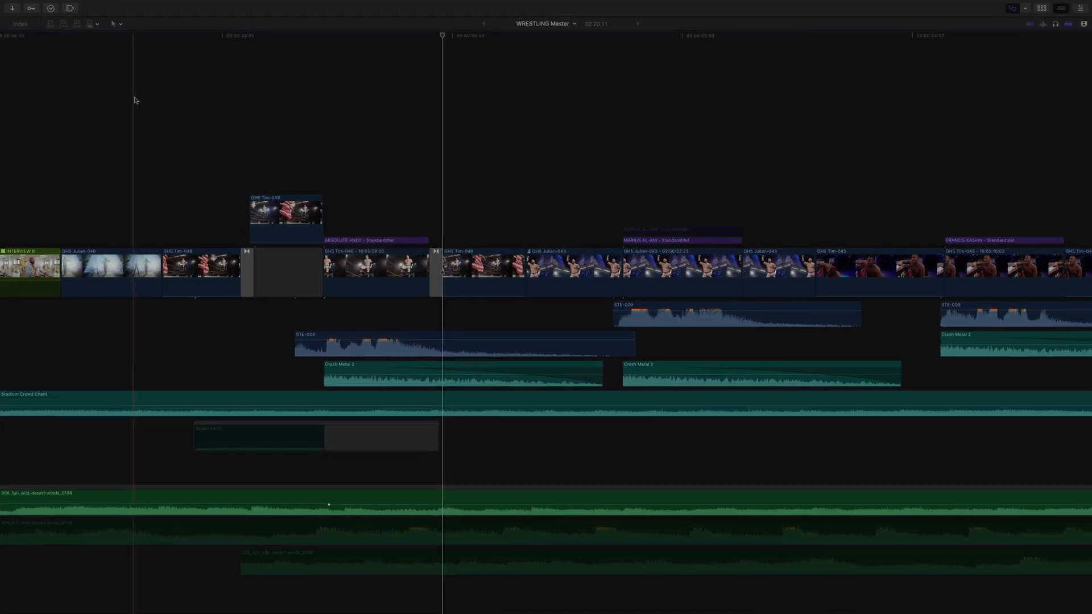
pyautogui.hscroll(-20, 135, 101)
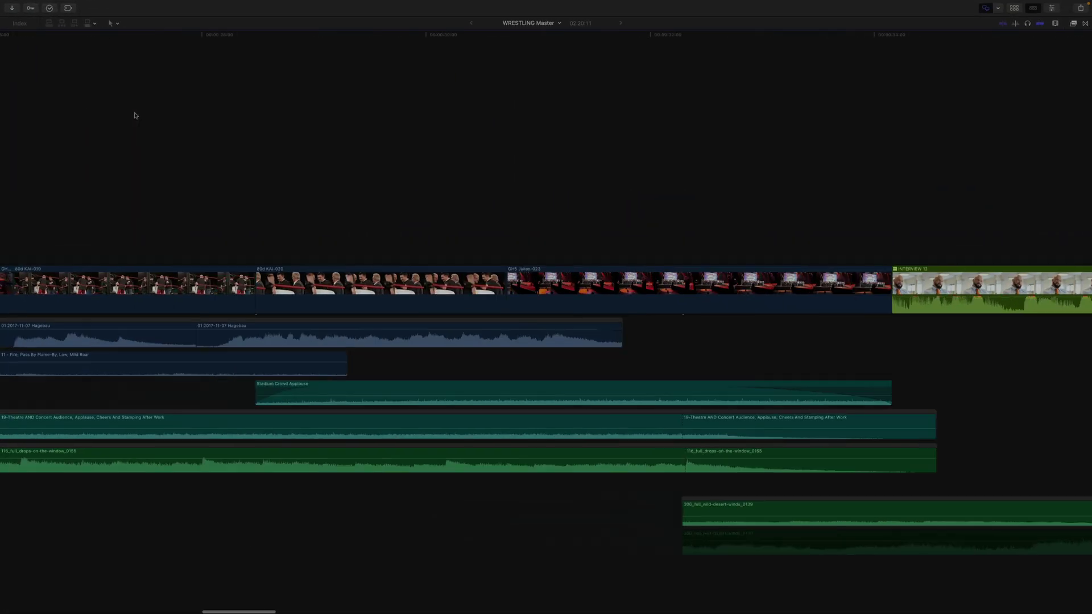
pyautogui.hscroll(-5, 135, 115)
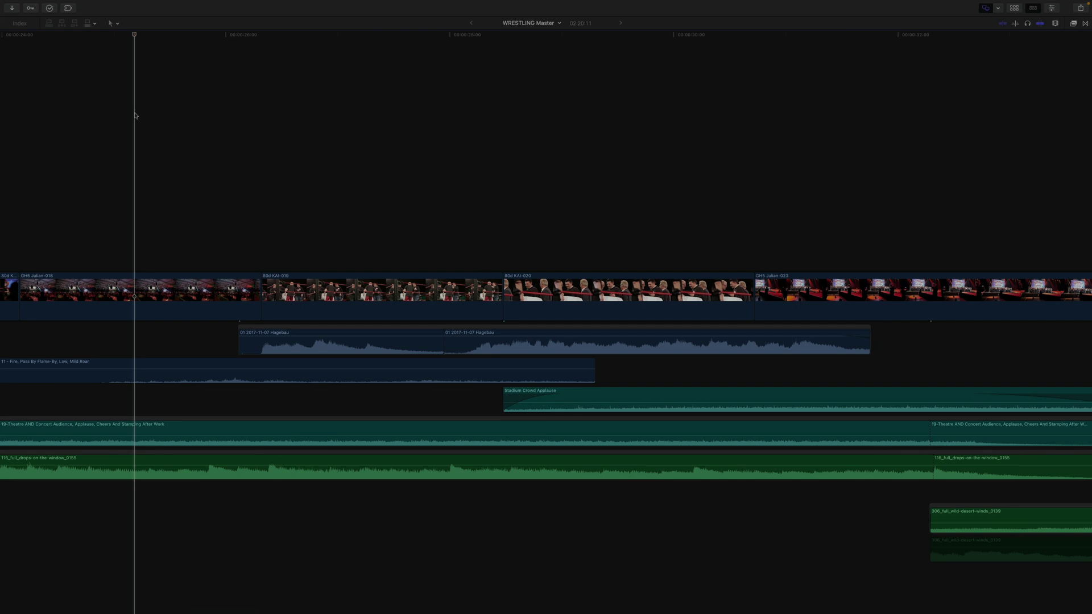
pyautogui.press('space')
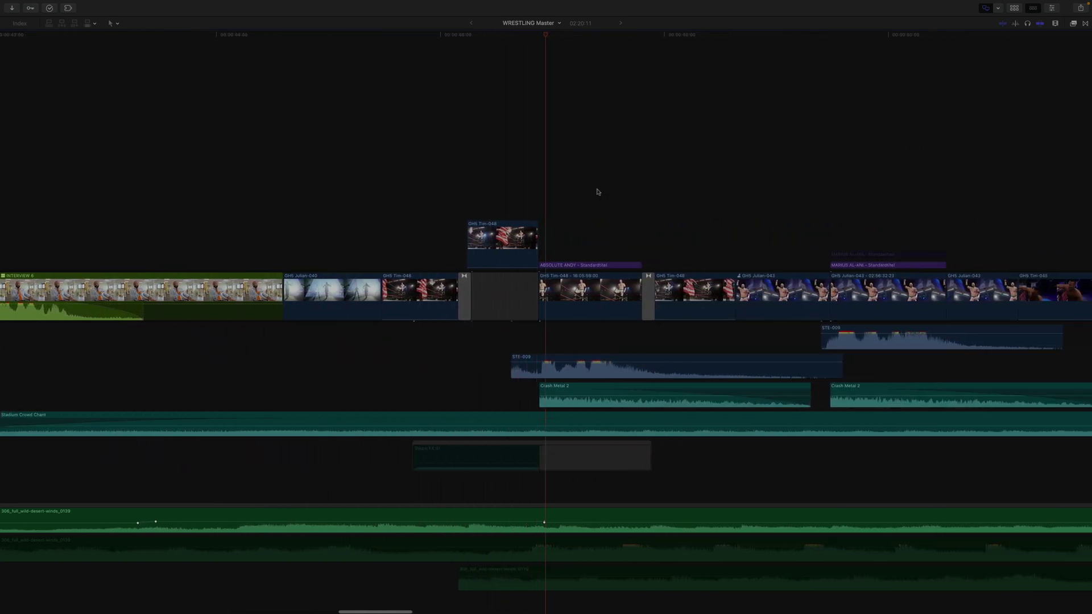
# Play in reverse with J, resume forward, then jump ahead to the MINDENPOINT logo section.
pyautogui.press('j')
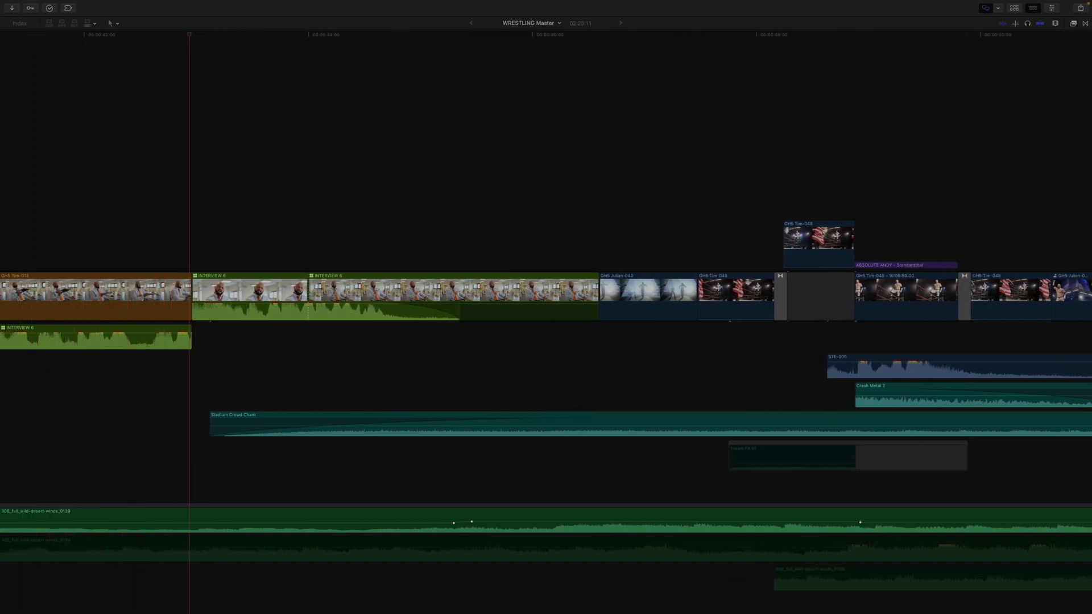
pyautogui.press('space')
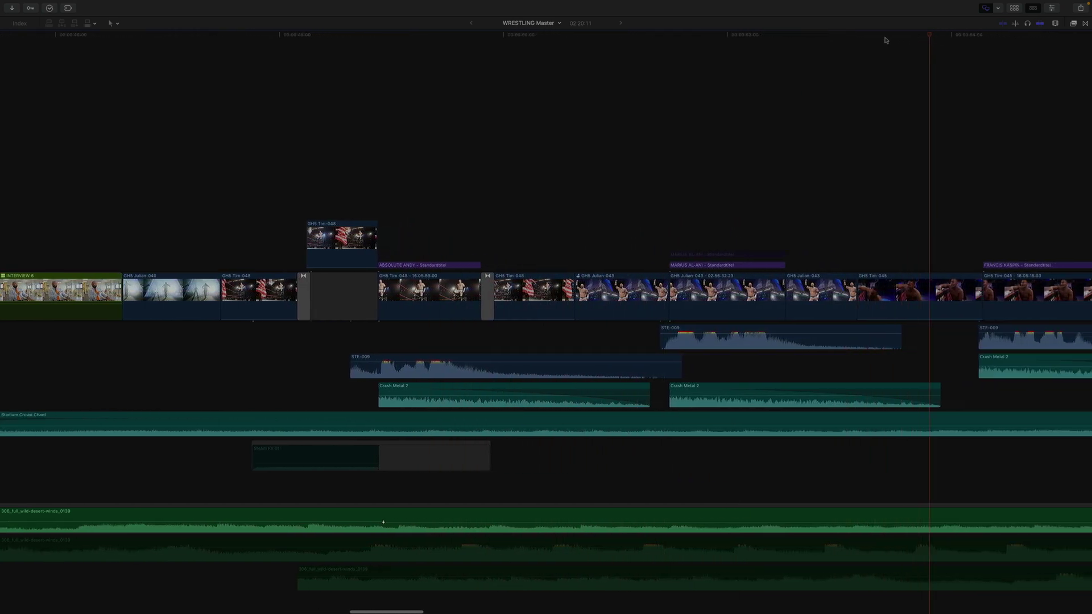
pyautogui.click(285, 37)
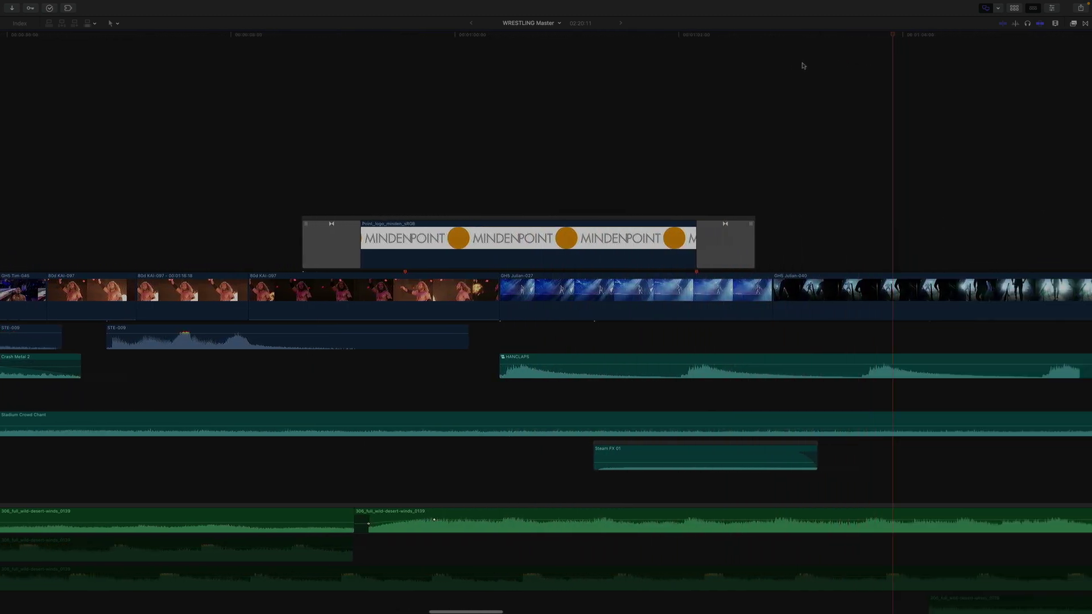
# Zoom the playing timeline out and in, then jump ahead to the Steam FX 01 section.
pyautogui.press('super+minus')
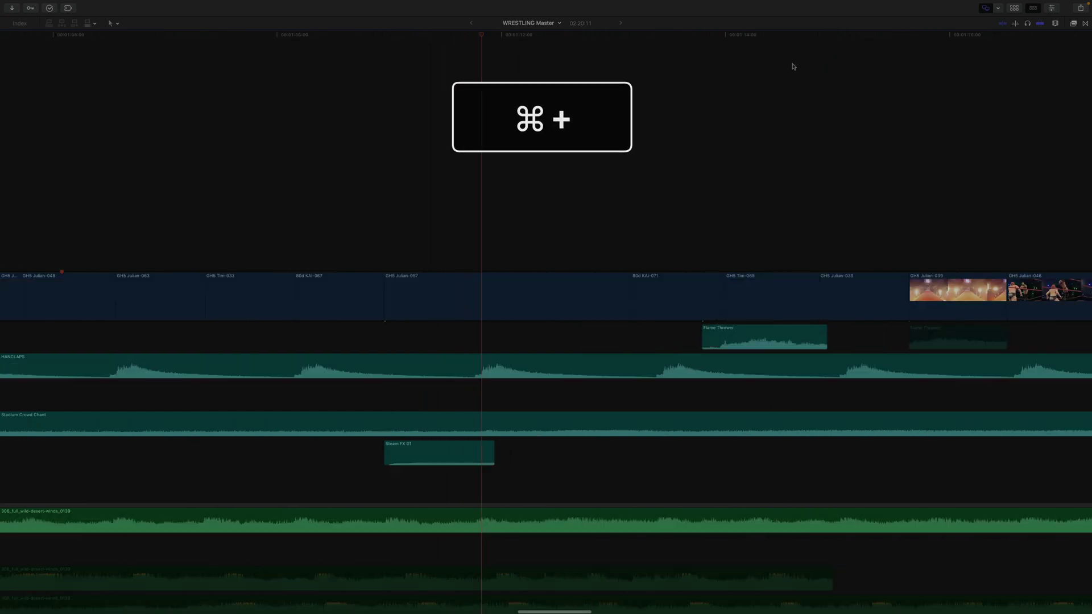
pyautogui.press('super+plus')
pyautogui.press('super+plus')
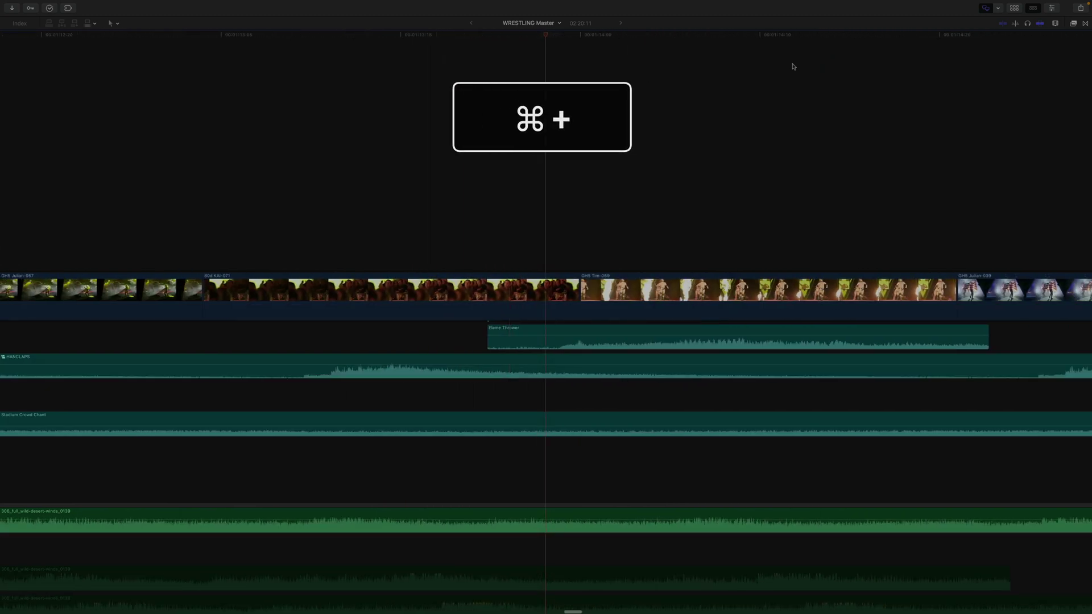
pyautogui.press('super+plus')
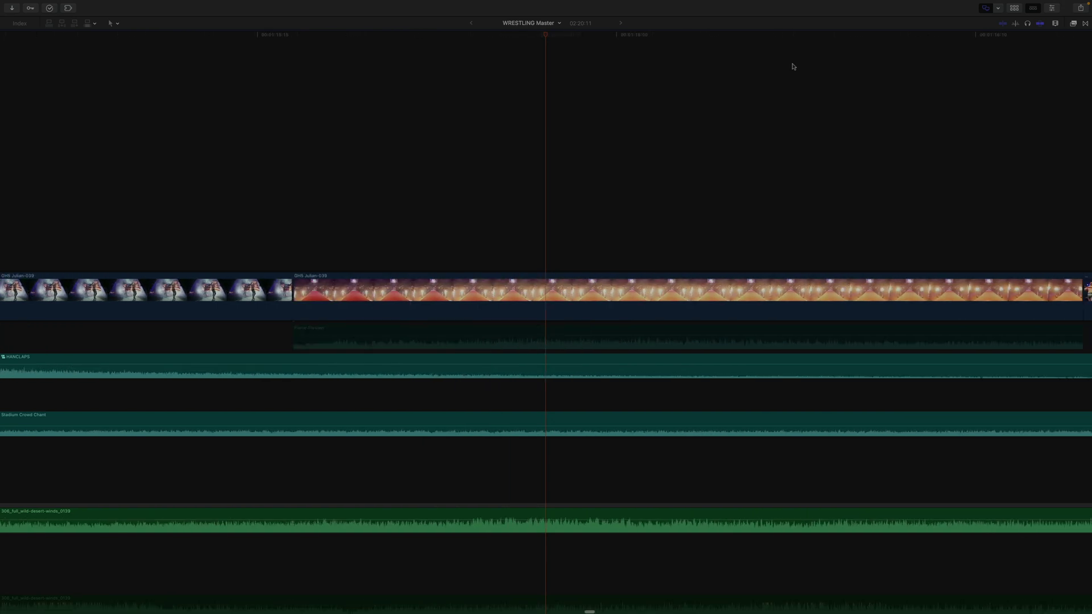
pyautogui.press('super+minus')
pyautogui.press('super+minus')
pyautogui.press('super+minus')
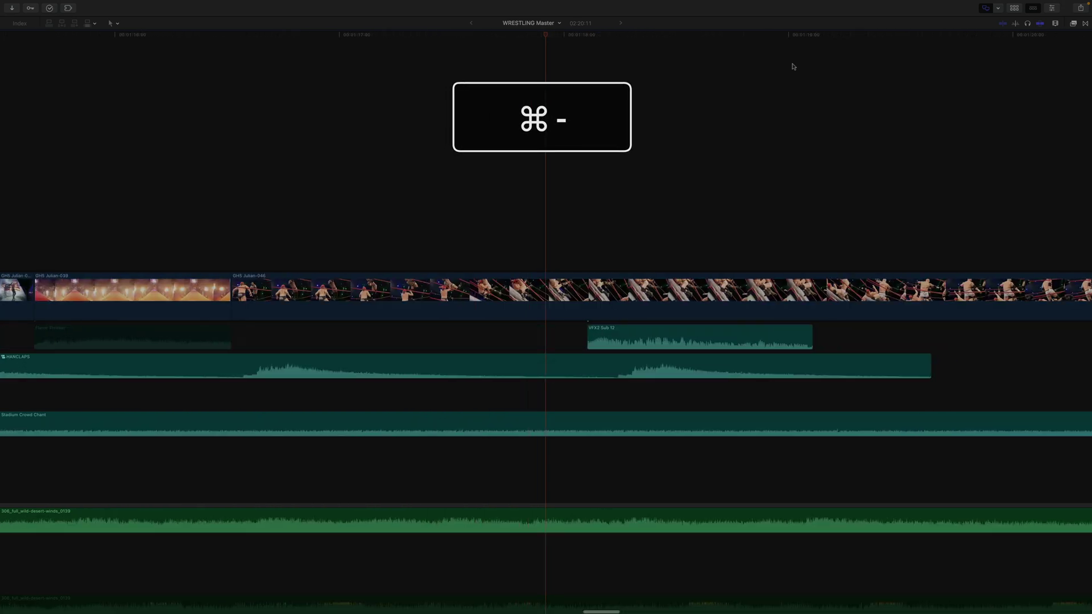
pyautogui.press('super+minus')
pyautogui.press('super+minus')
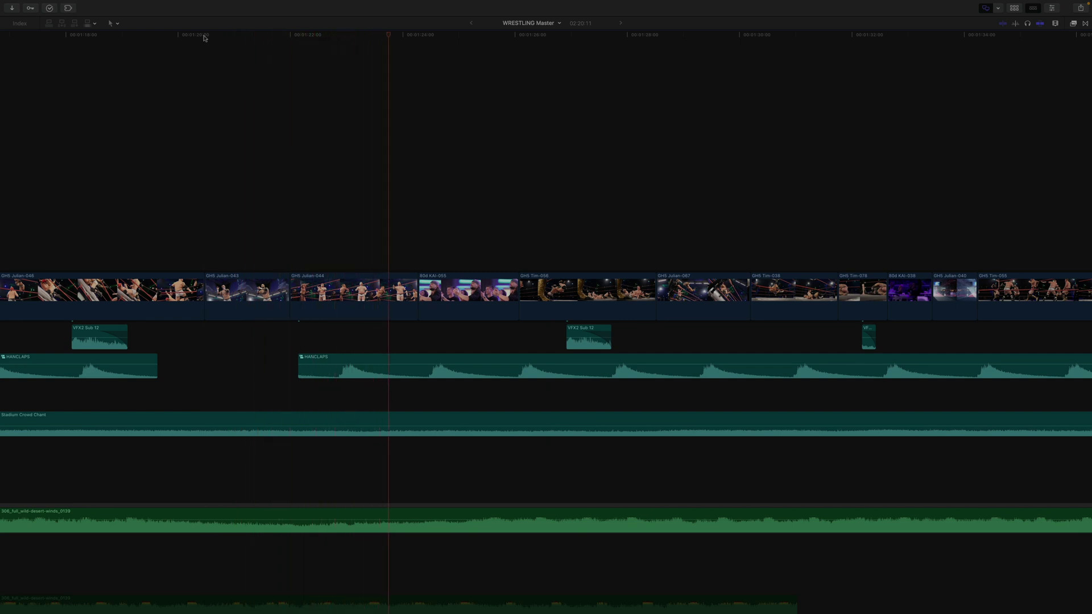
pyautogui.click(925, 35)
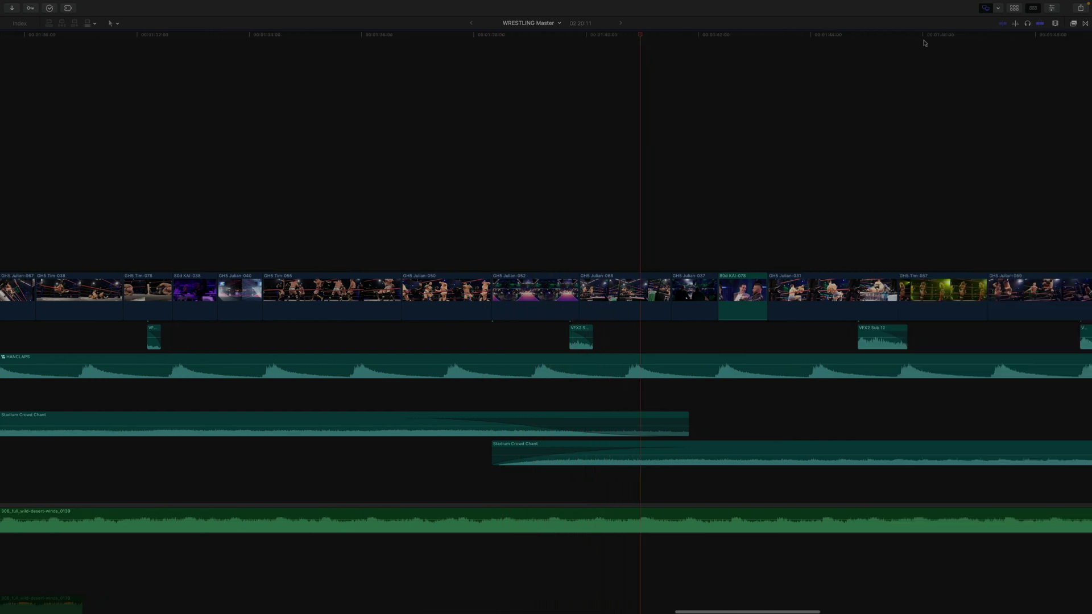
pyautogui.click(883, 37)
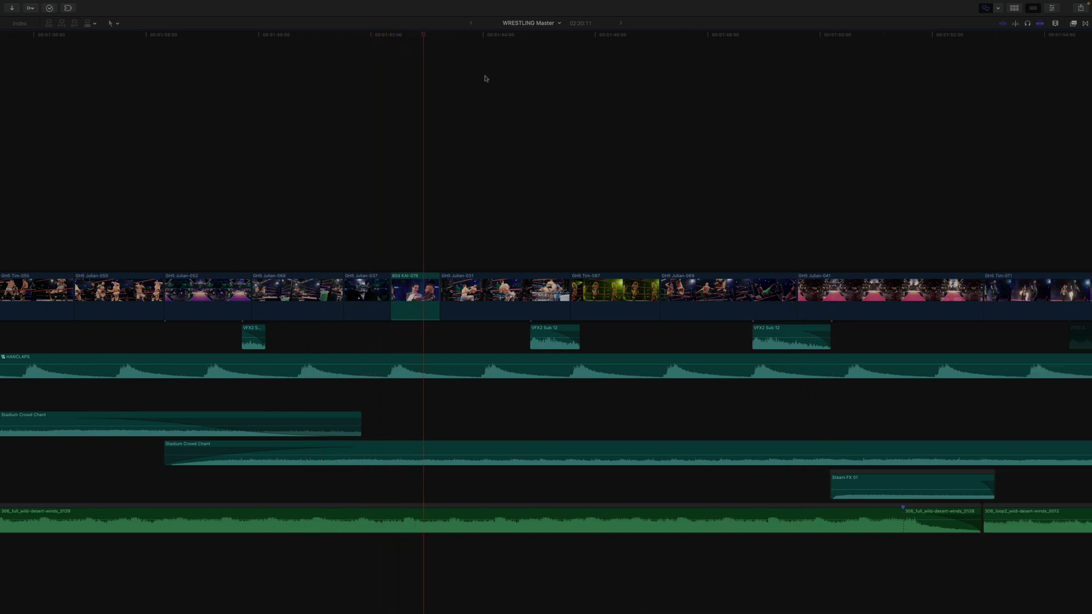
# Scroll the playing timeline back and forth, then zoom out with Command-minus to show more clips.
pyautogui.hscroll(-3, 485, 79)
pyautogui.hscroll(-5, 486, 79)
pyautogui.hscroll(-5, 485, 79)
pyautogui.hscroll(-3, 486, 79)
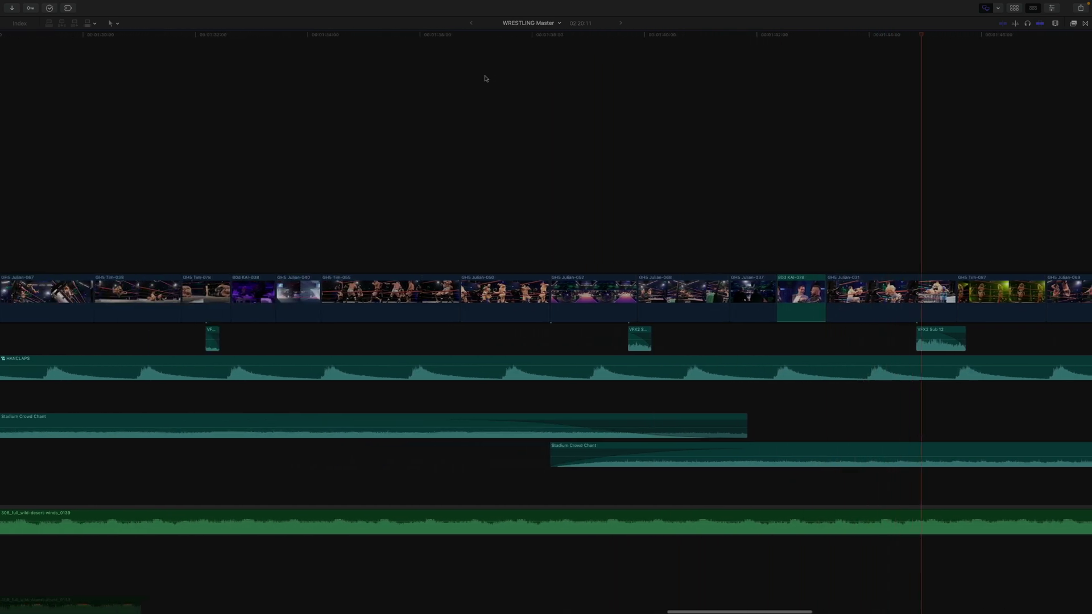
pyautogui.hscroll(10, 485, 79)
pyautogui.hscroll(5, 486, 78)
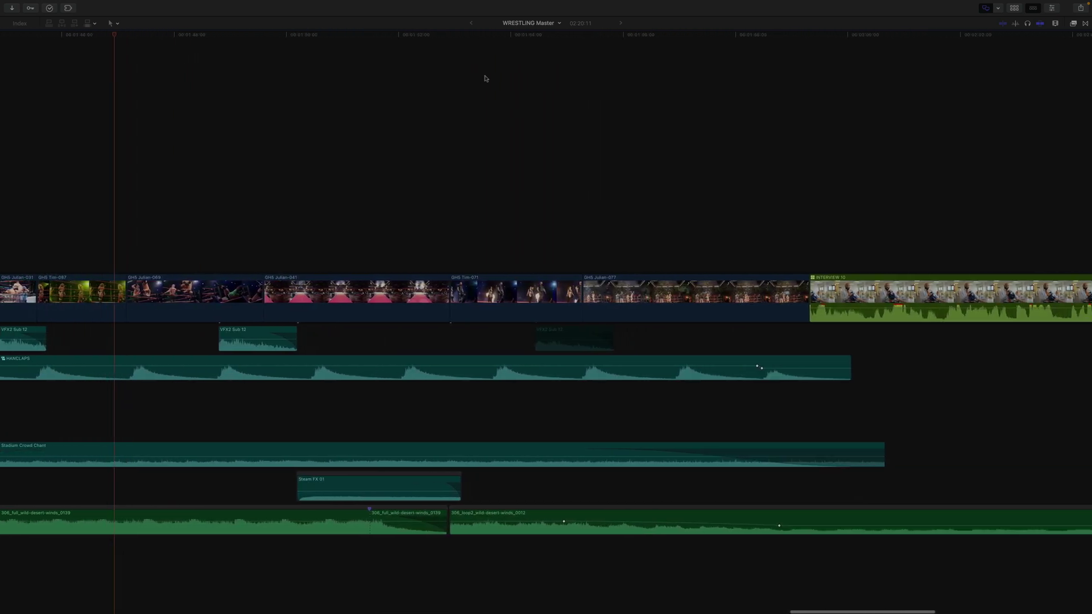
pyautogui.hscroll(-10, 486, 79)
pyautogui.hscroll(-5, 486, 78)
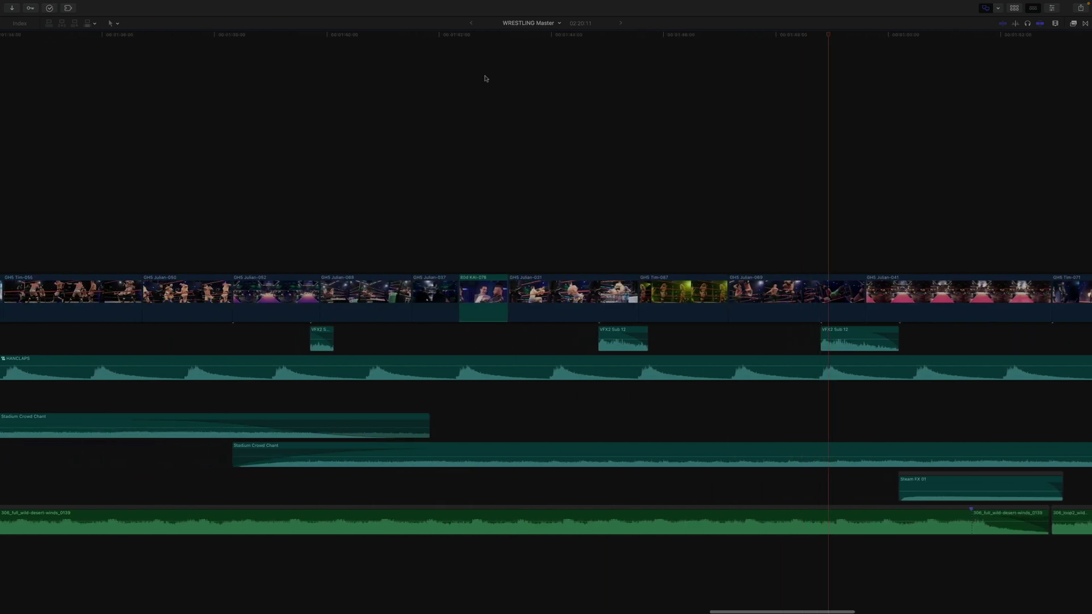
pyautogui.hscroll(-3, 486, 79)
pyautogui.hscroll(-3, 486, 79)
pyautogui.hscroll(10, 485, 79)
pyautogui.hscroll(5, 486, 78)
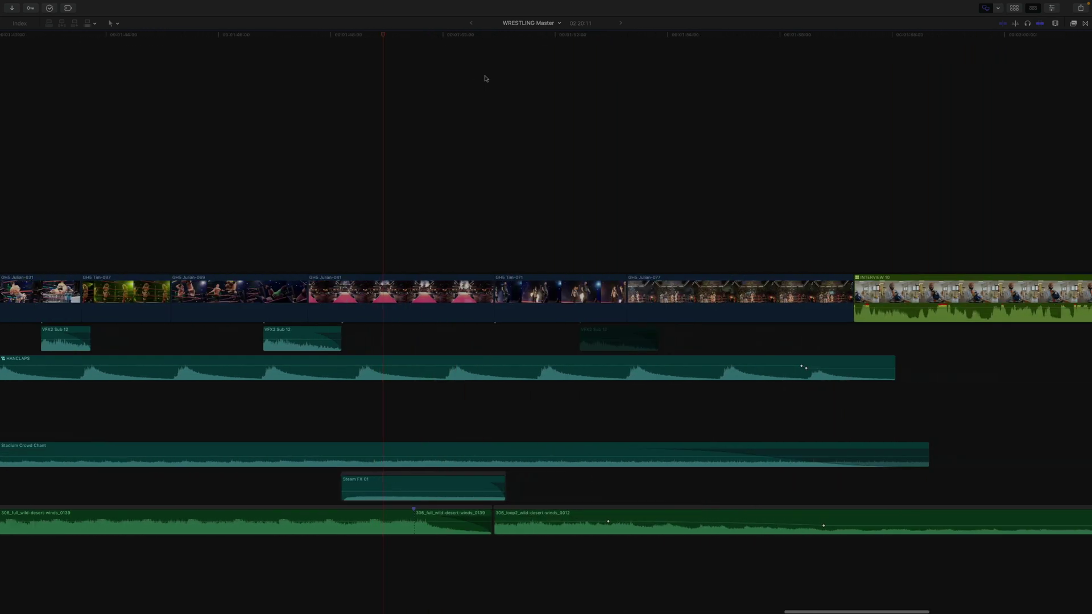
pyautogui.hscroll(5, 486, 78)
pyautogui.hscroll(3, 486, 79)
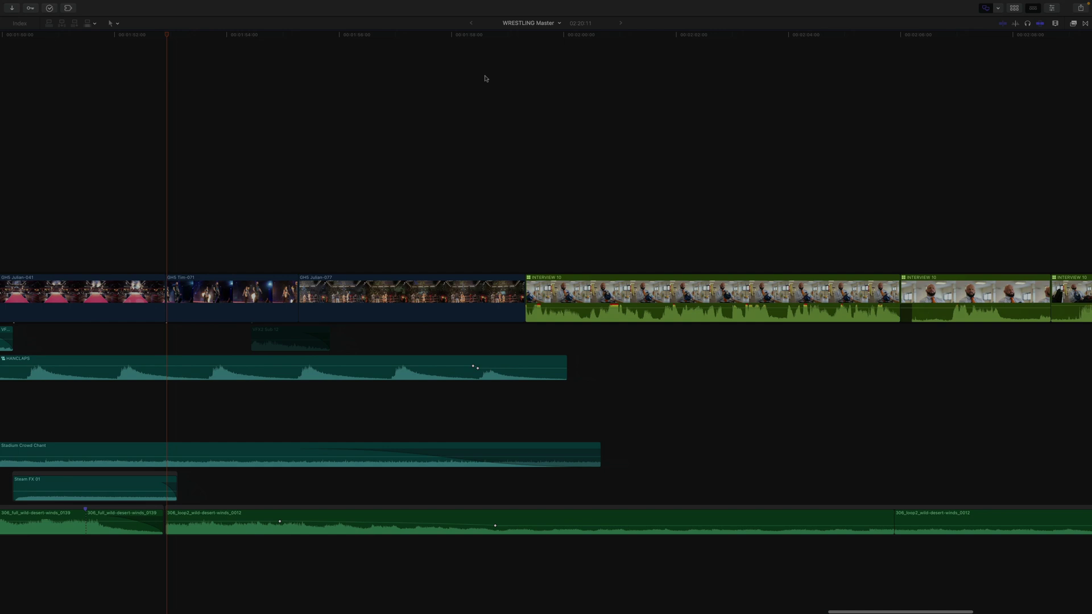
pyautogui.hscroll(3, 486, 78)
pyautogui.hscroll(2, 486, 79)
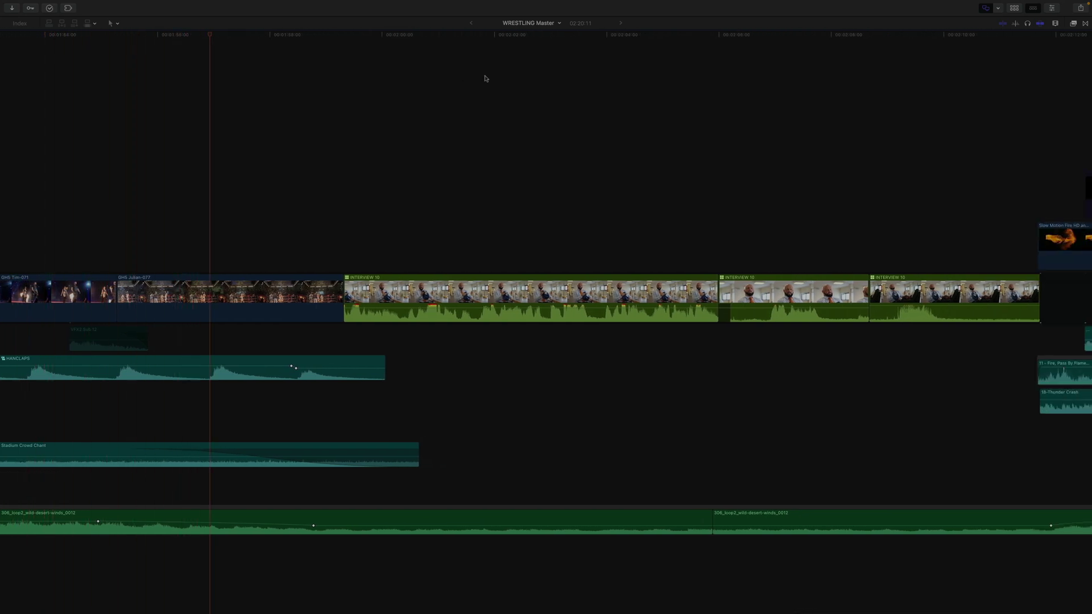
pyautogui.hscroll(-8, 486, 79)
pyautogui.hscroll(-3, 486, 79)
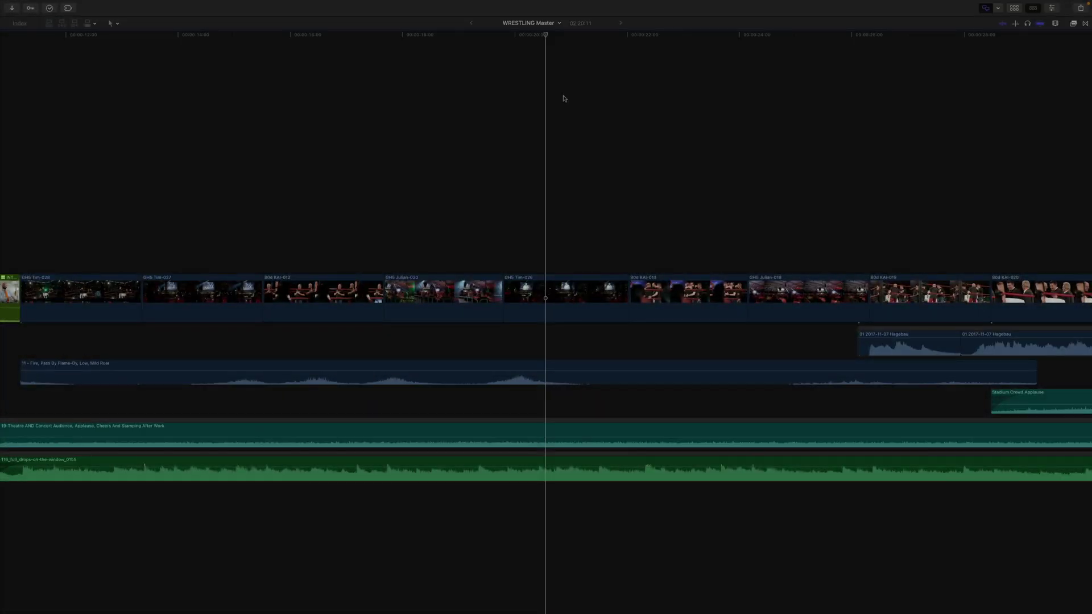
pyautogui.press('super+minus')
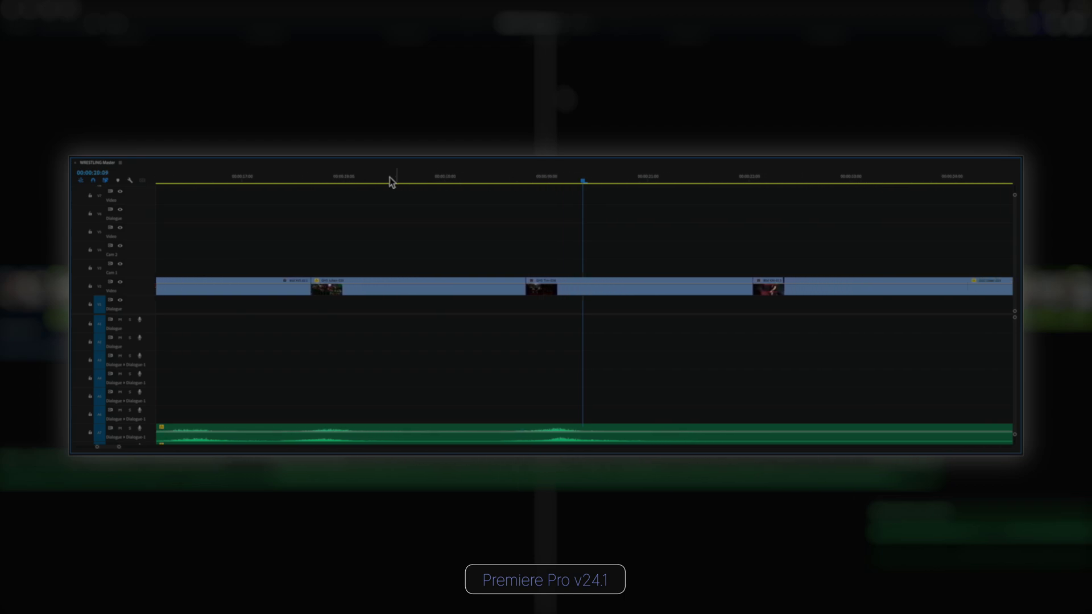
# Set the playhead to 00:00:16:13 and move the V4 interview clip up to track V5.
pyautogui.click(364, 179)
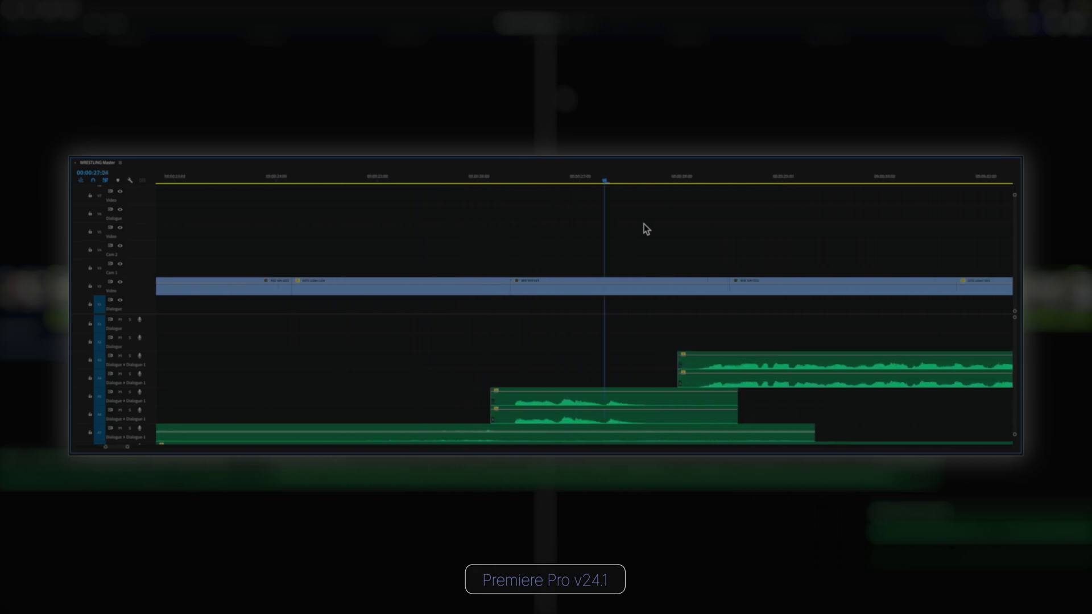
pyautogui.click(724, 290)
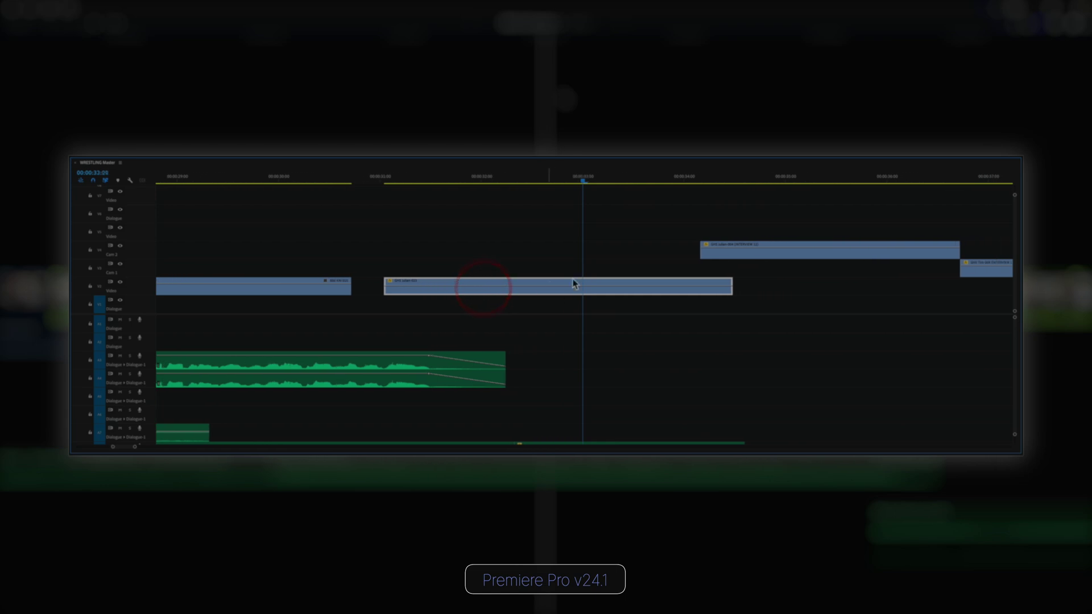
pyautogui.moveTo(683, 260)
pyautogui.mouseDown()
pyautogui.moveTo(668, 242)
pyautogui.moveTo(387, 249)
pyautogui.moveTo(451, 256)
pyautogui.mouseUp()
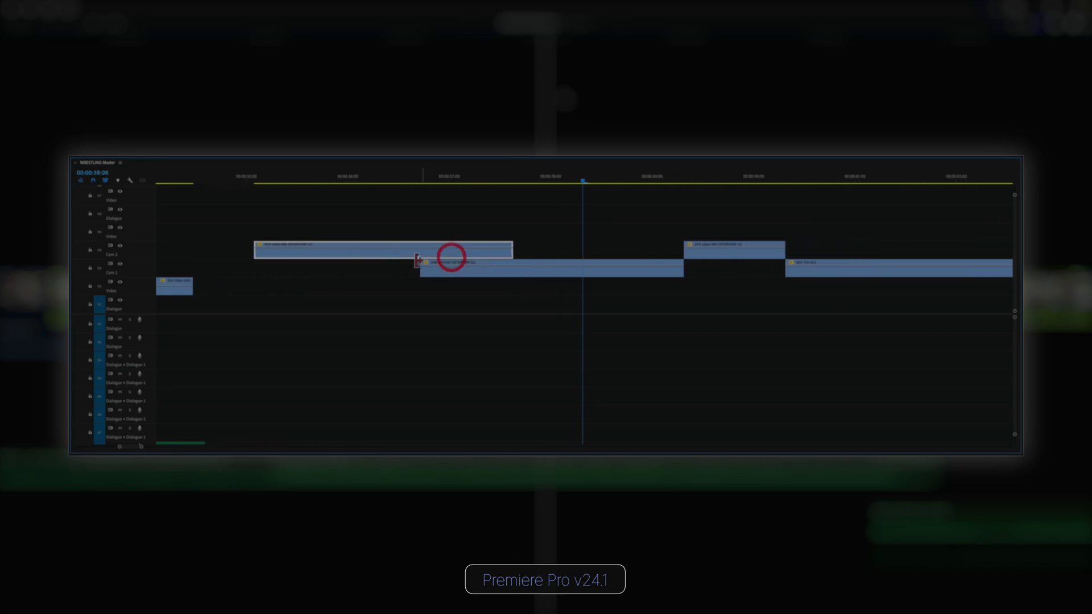
# Select clips on V3–V5, then trim edges, opening a gap on V1 and extending the V2 clip by 1:10.
pyautogui.click(504, 251)
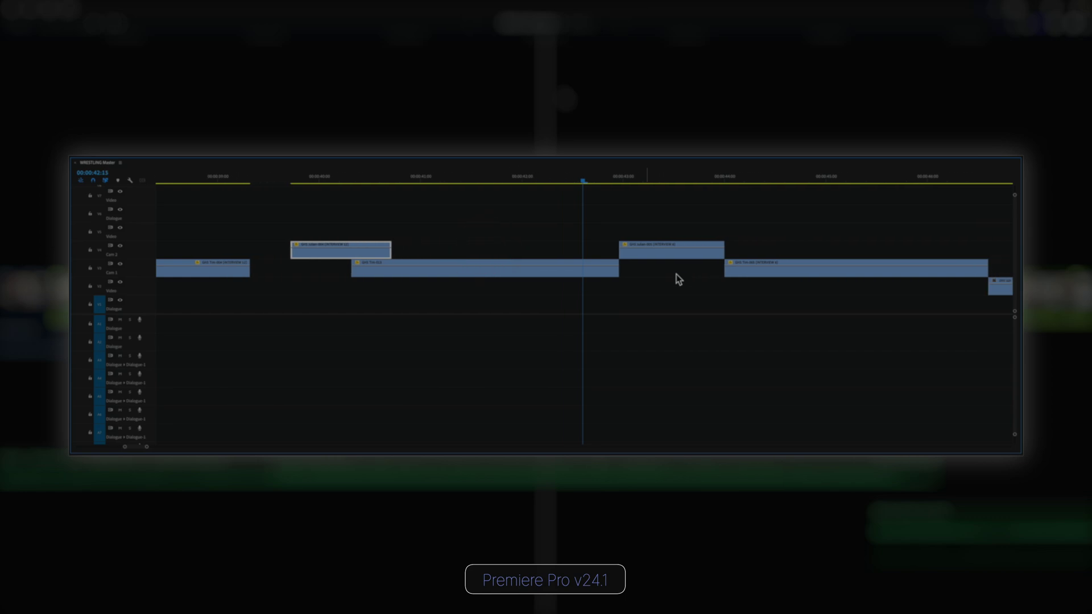
pyautogui.click(711, 277)
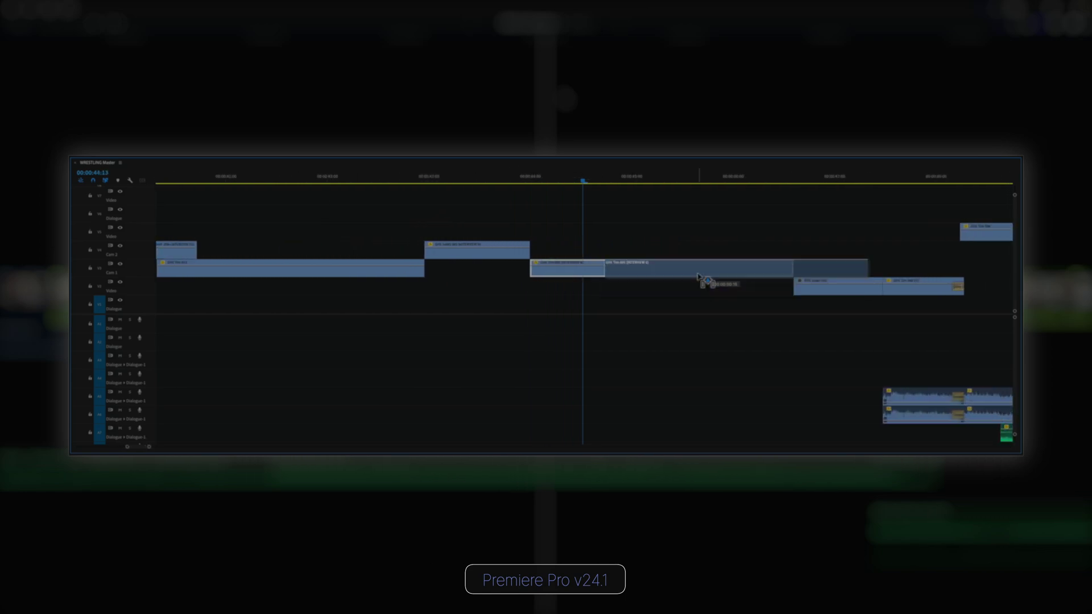
pyautogui.click(695, 271)
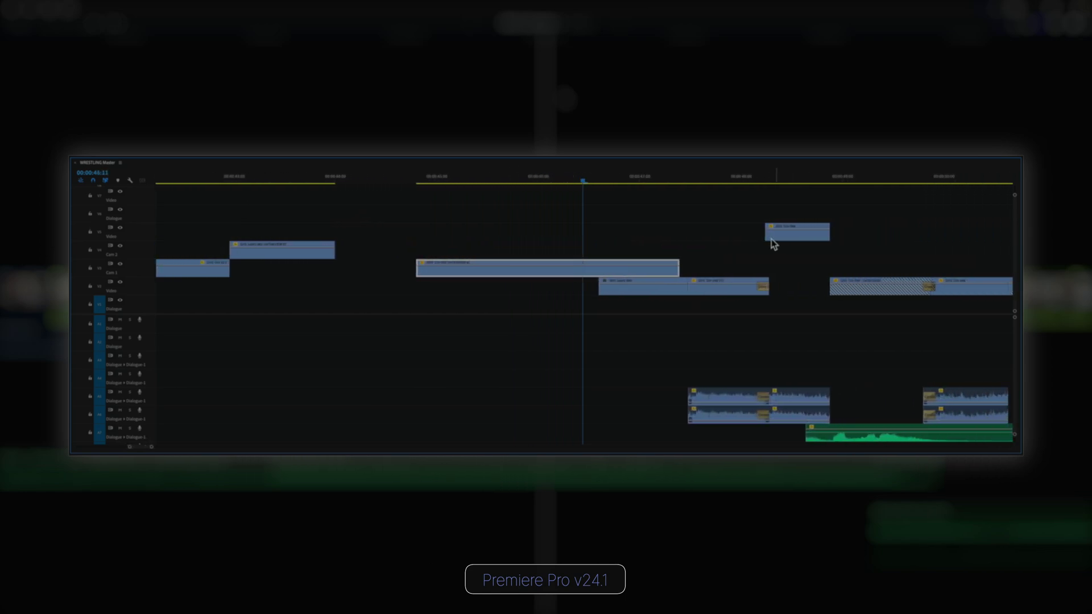
pyautogui.click(675, 232)
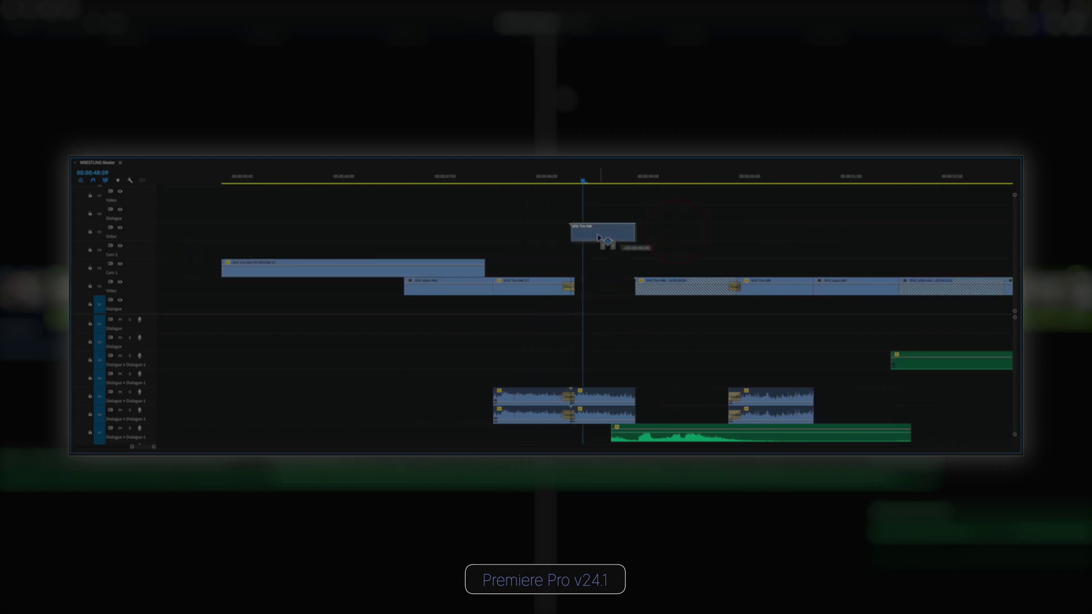
pyautogui.click(592, 233)
pyautogui.click(519, 238)
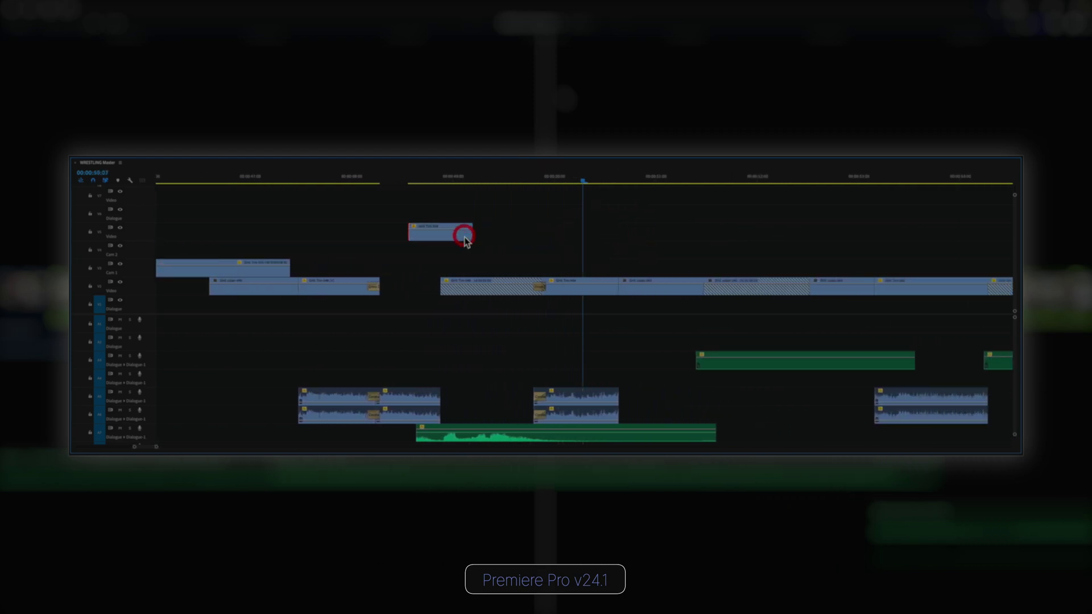
pyautogui.click(585, 237)
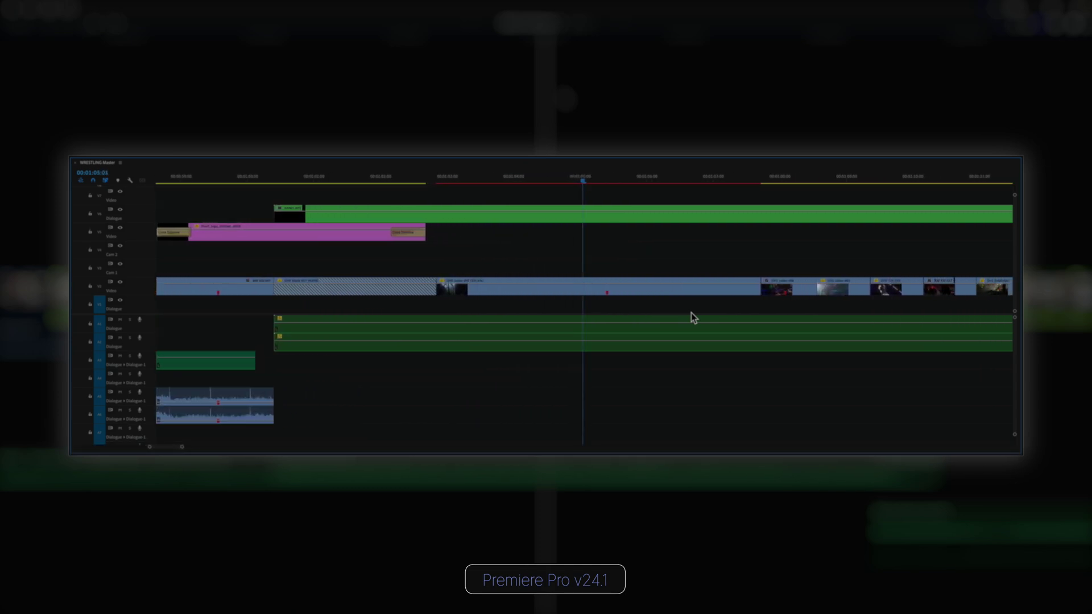
pyautogui.moveTo(685, 293)
pyautogui.mouseDown()
pyautogui.moveTo(677, 301)
pyautogui.moveTo(677, 283)
pyautogui.moveTo(634, 271)
pyautogui.mouseUp()
pyautogui.moveTo(541, 273); pyautogui.dragTo(503, 278)
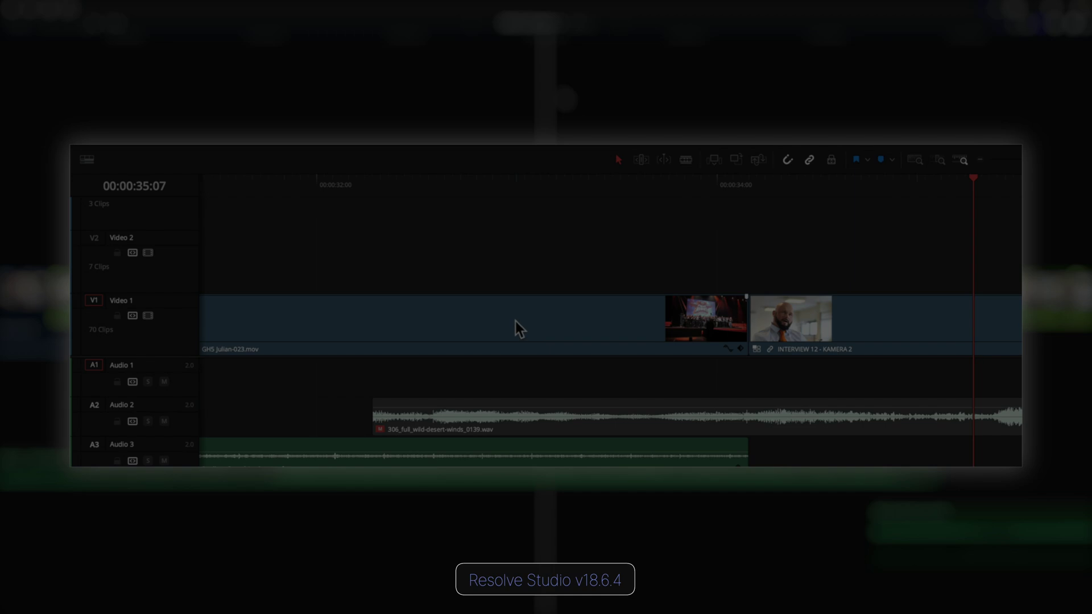
# Show the video track as filmstrip thumbnails, set the playhead to 00:00:45:15, and trim the V1 edit point.
pyautogui.click(87, 160)
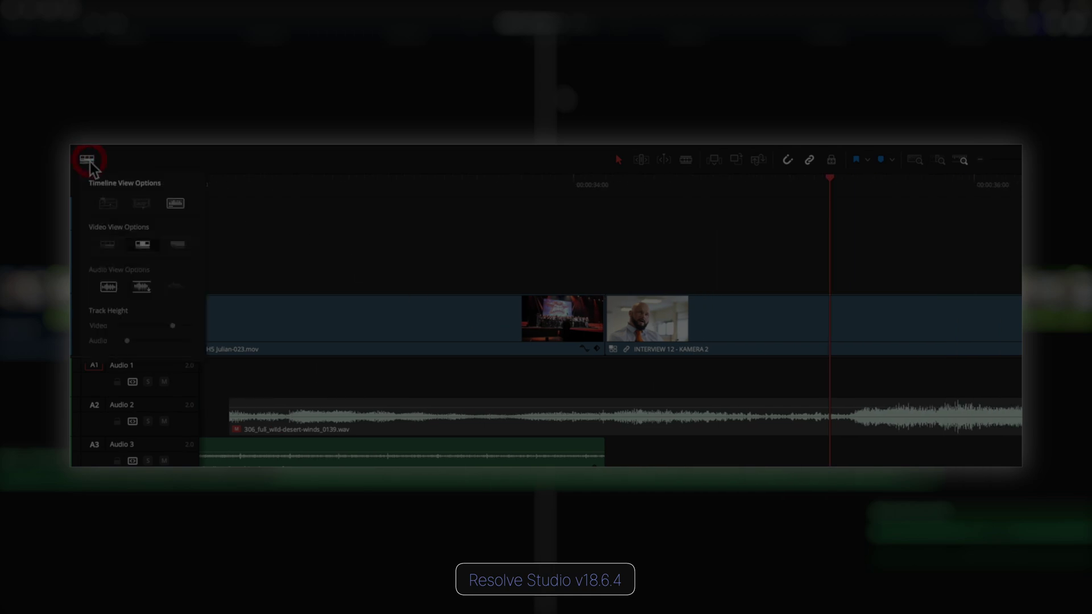
pyautogui.click(98, 215)
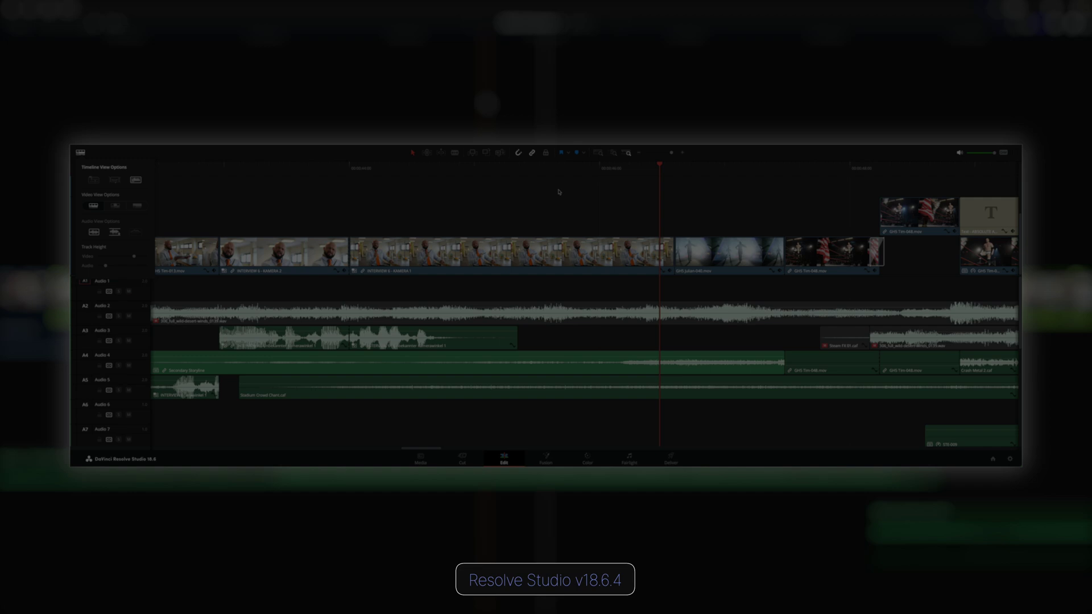
pyautogui.click(548, 167)
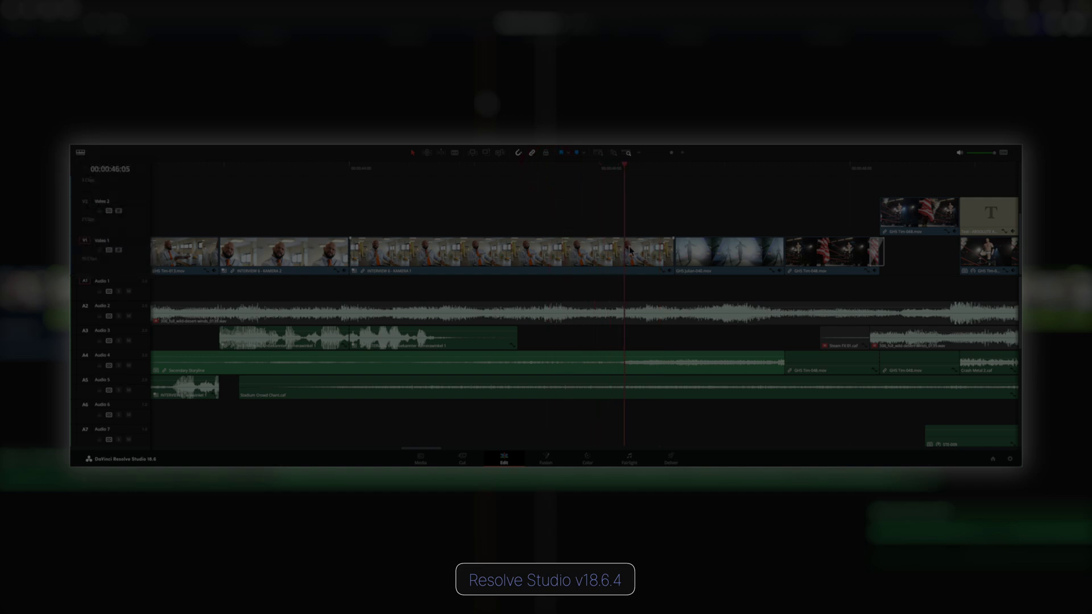
pyautogui.click(668, 247)
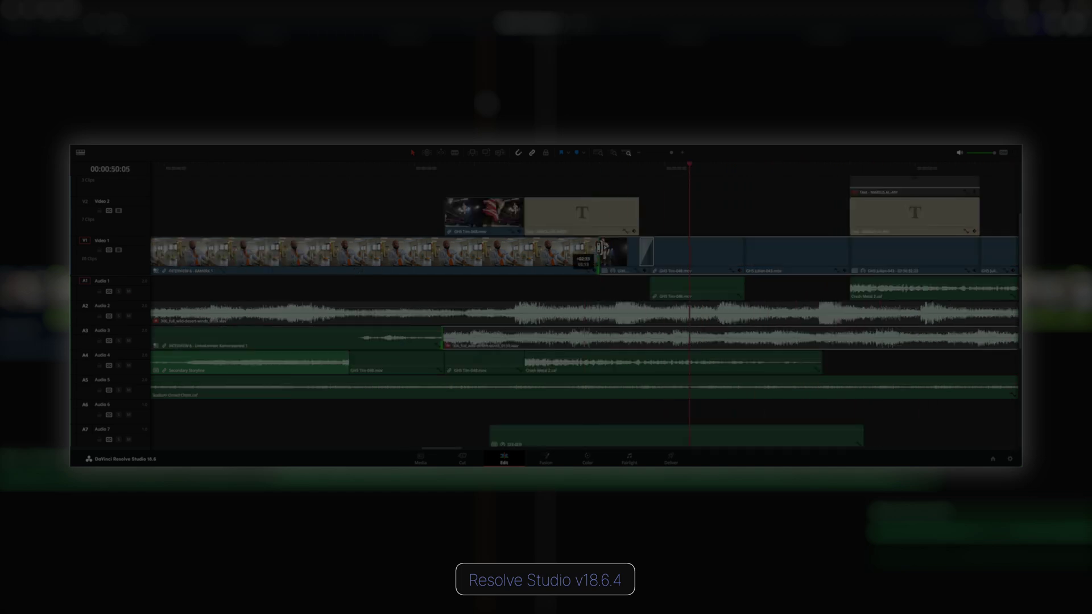
pyautogui.click(622, 255)
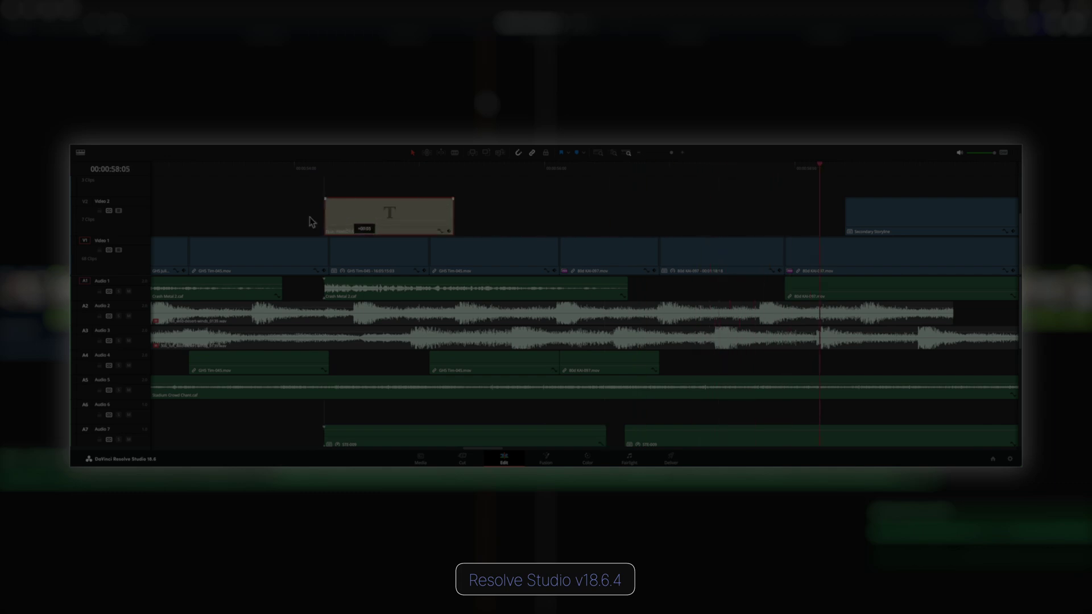
# Move the V2 title clip earlier, trim the V2 clip's edge, and shorten a V1 clip leaving a gap.
pyautogui.moveTo(311, 222); pyautogui.dragTo(235, 221)
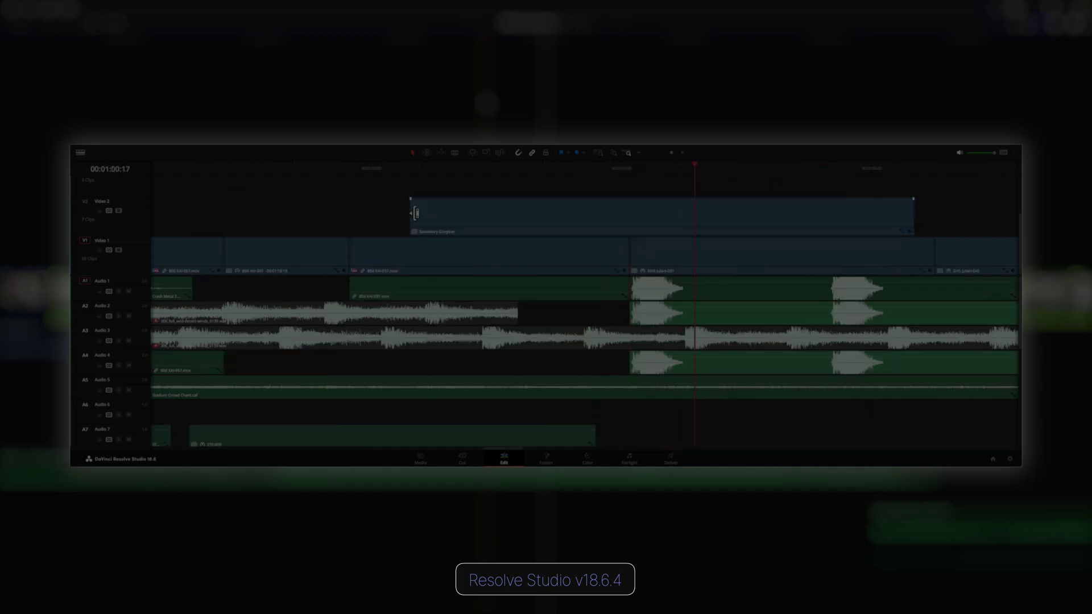
pyautogui.moveTo(481, 217); pyautogui.dragTo(233, 220)
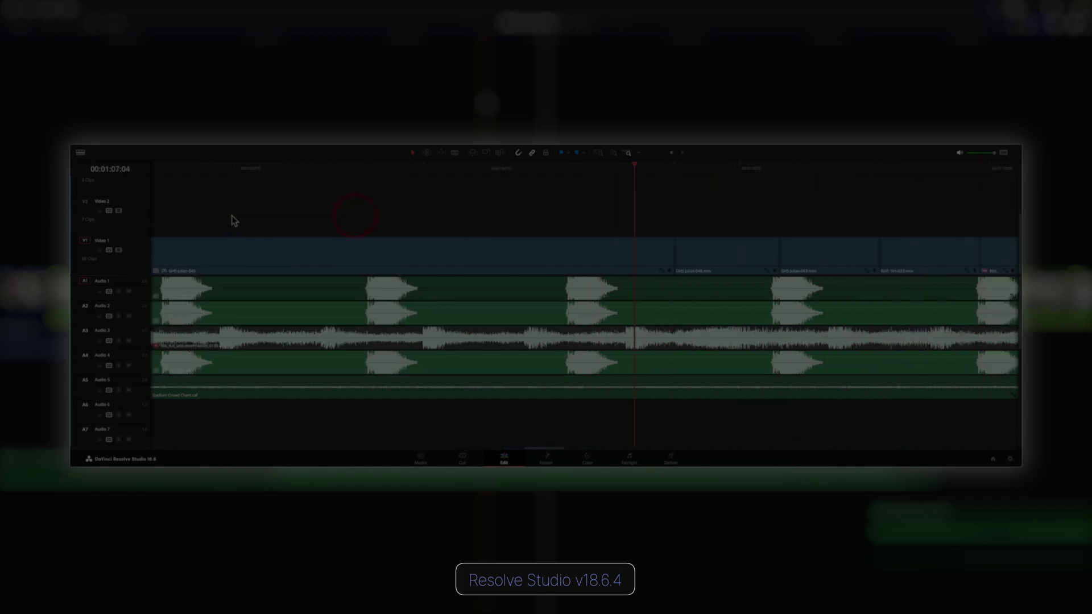
pyautogui.click(676, 250)
pyautogui.moveTo(682, 250); pyautogui.dragTo(702, 249)
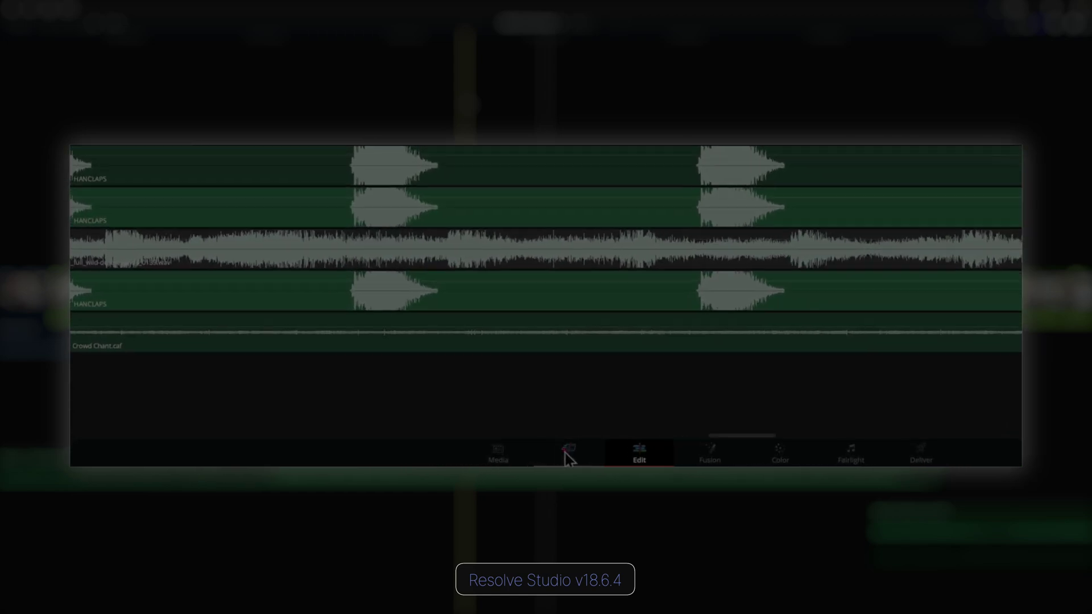
# Switch to the Cut page's dual timeline, stop playback, and select an audio clip on the lower track.
pyautogui.click(462, 458)
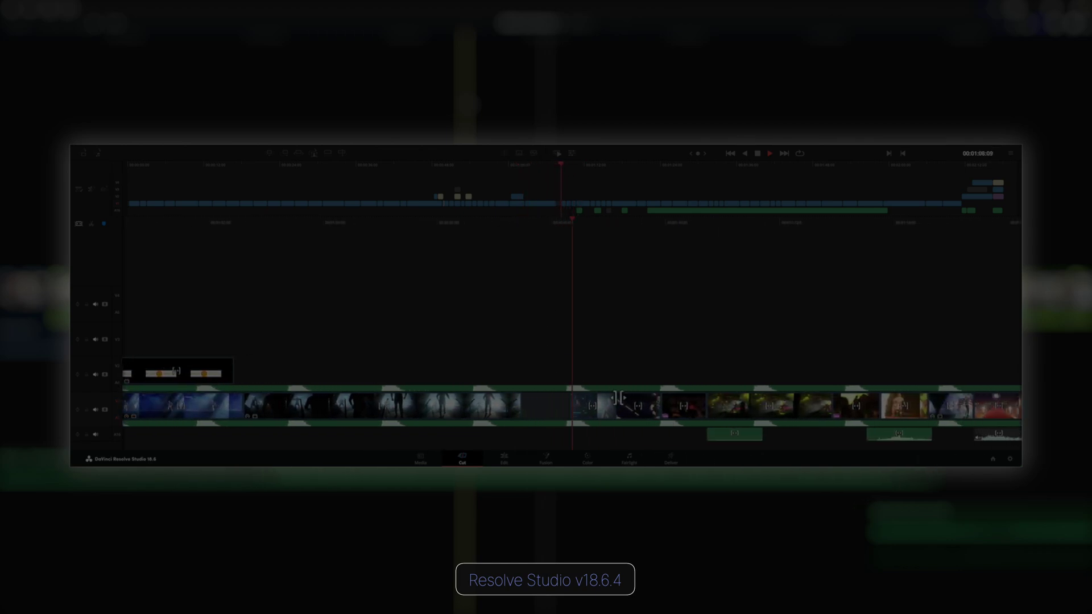
pyautogui.press('space')
pyautogui.press('space')
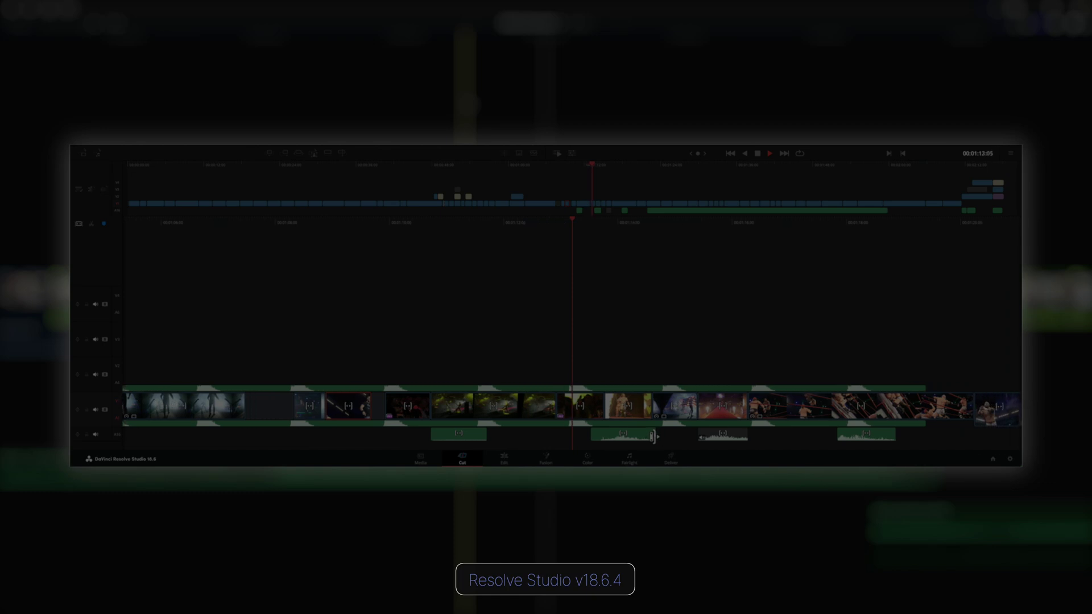
pyautogui.click(597, 437)
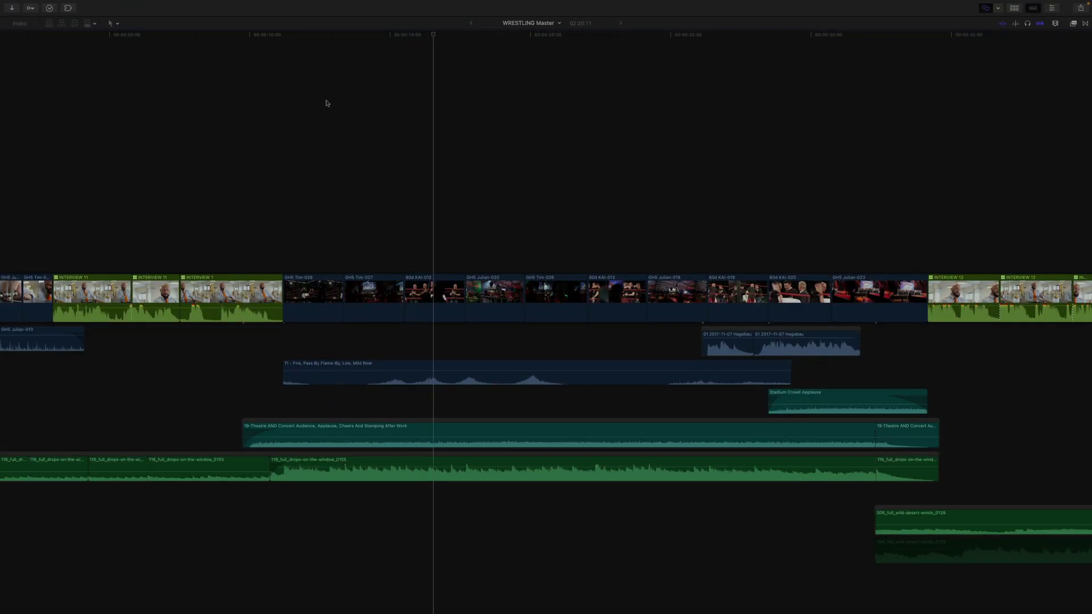
# Zoom the playing timeline in with Command-plus, then open the Befehl-Editor with Option-Command-K.
pyautogui.press('super+equal')
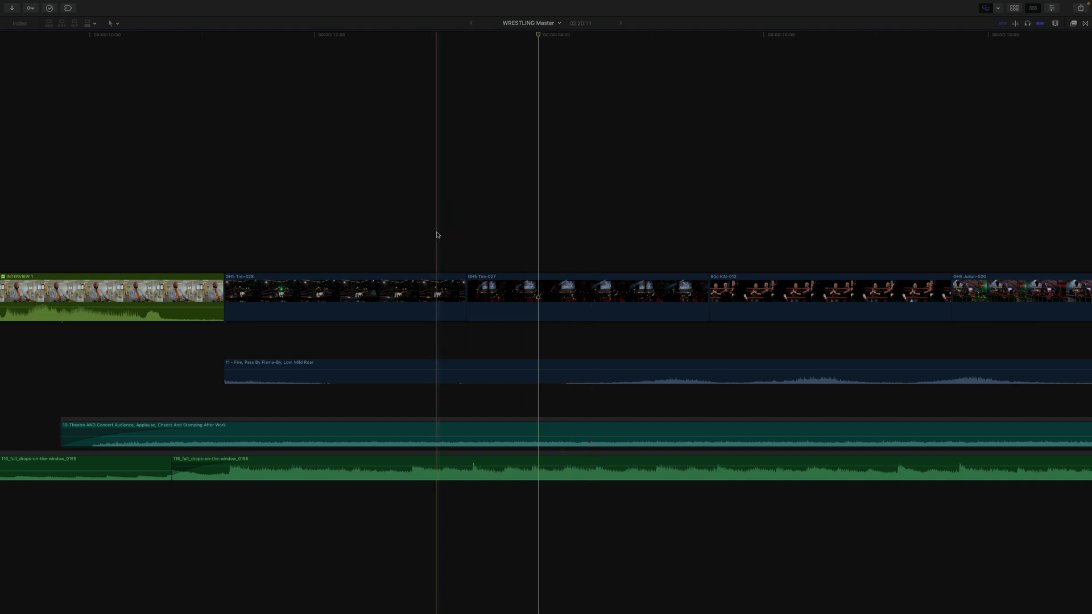
pyautogui.press('alt+super+k')
pyautogui.write('scro')
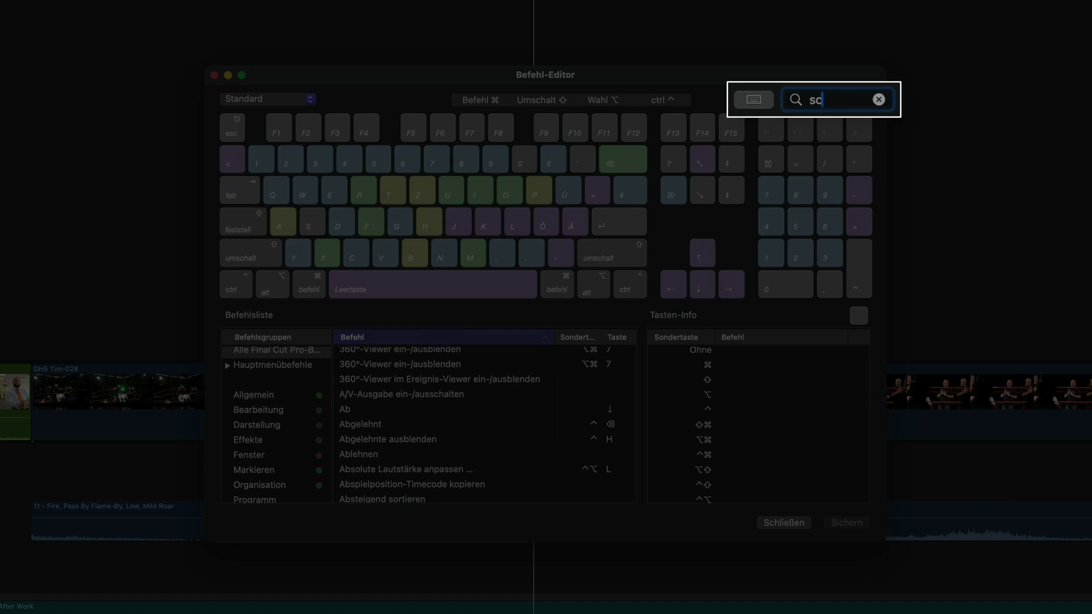
# Find the Scrollen der Timeline command and switch to the custom command set.
pyautogui.write('ll')
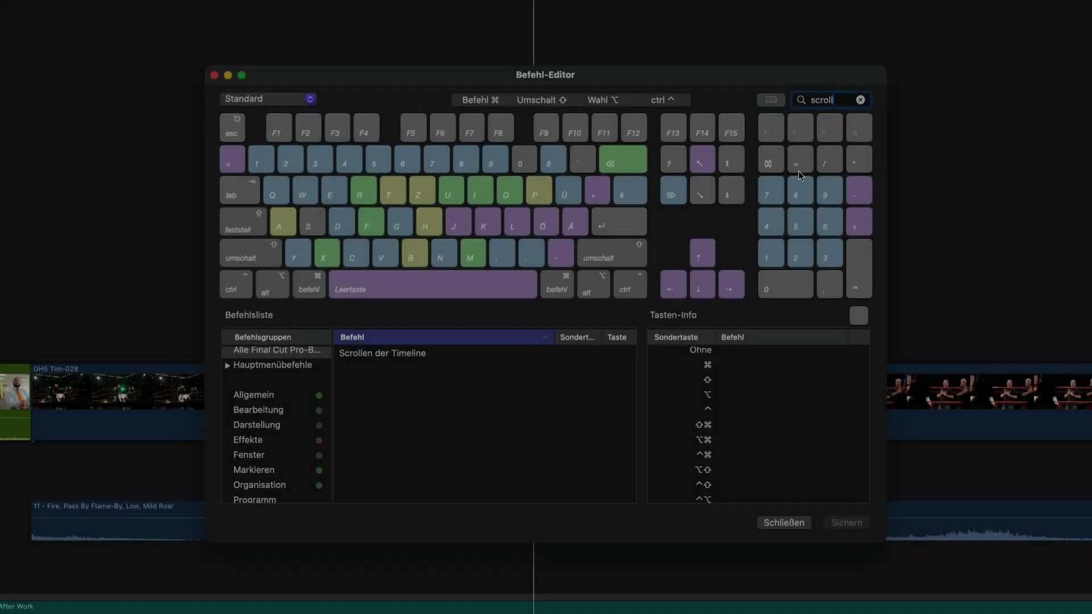
pyautogui.click(451, 360)
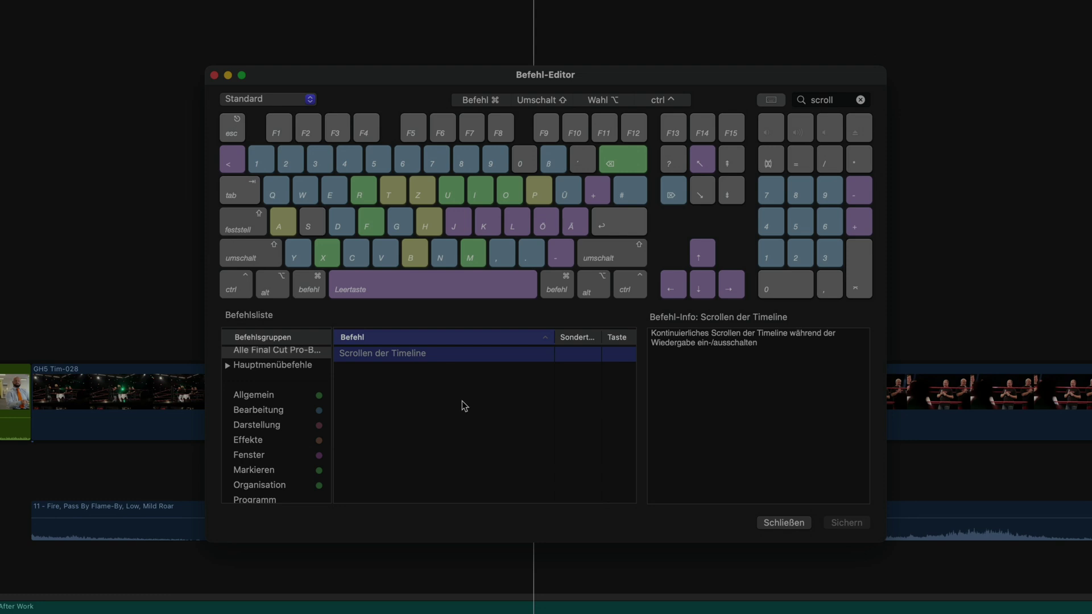
pyautogui.click(304, 100)
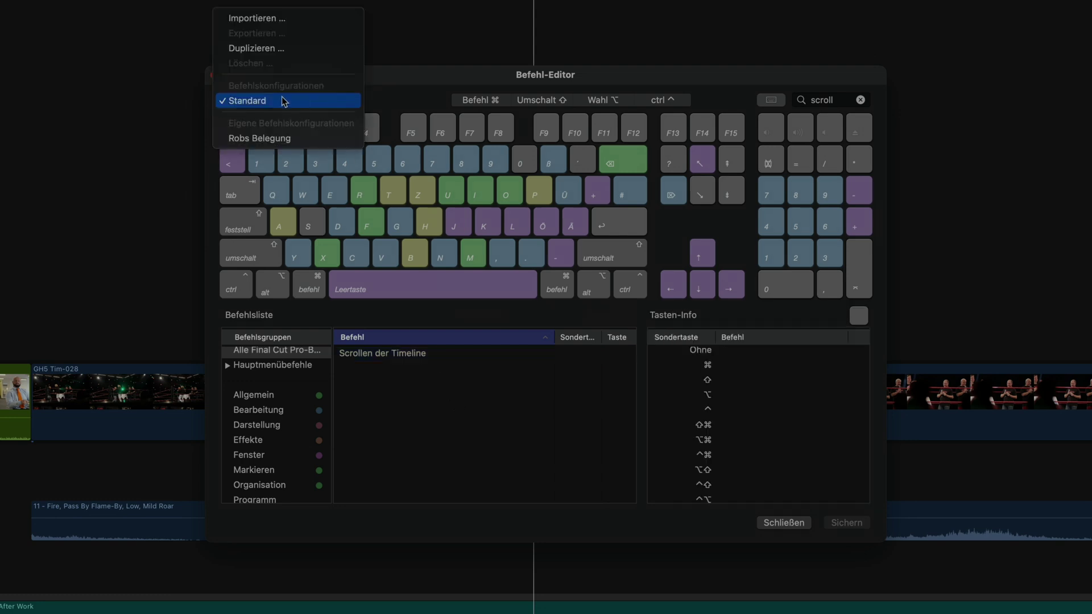
pyautogui.click(288, 139)
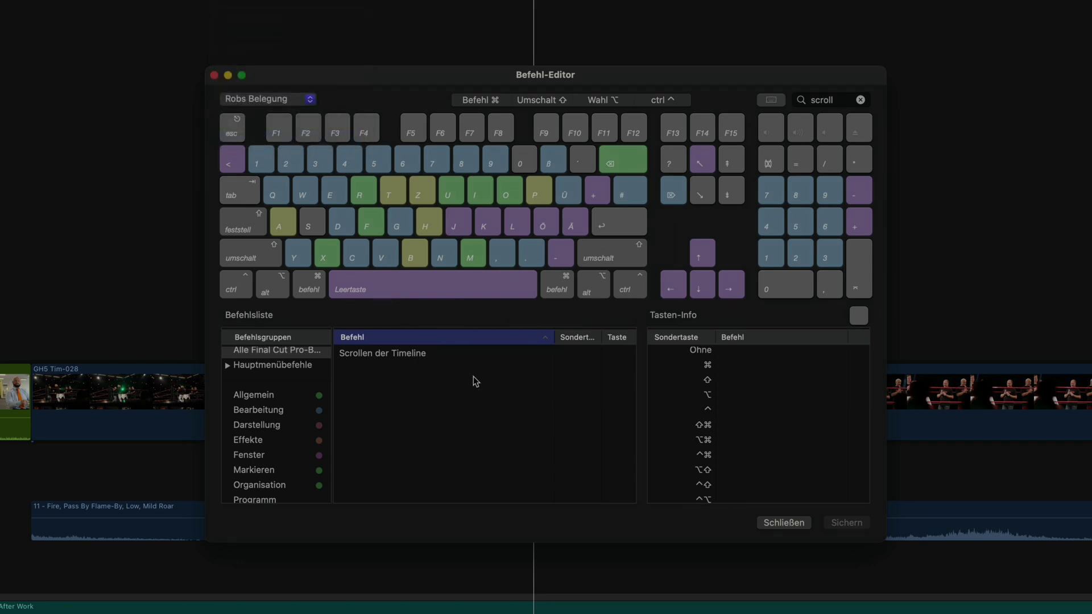
# Assign Scrollen der Timeline the shortcut ^⌥⌘S and also the F8 key.
pyautogui.click(493, 354)
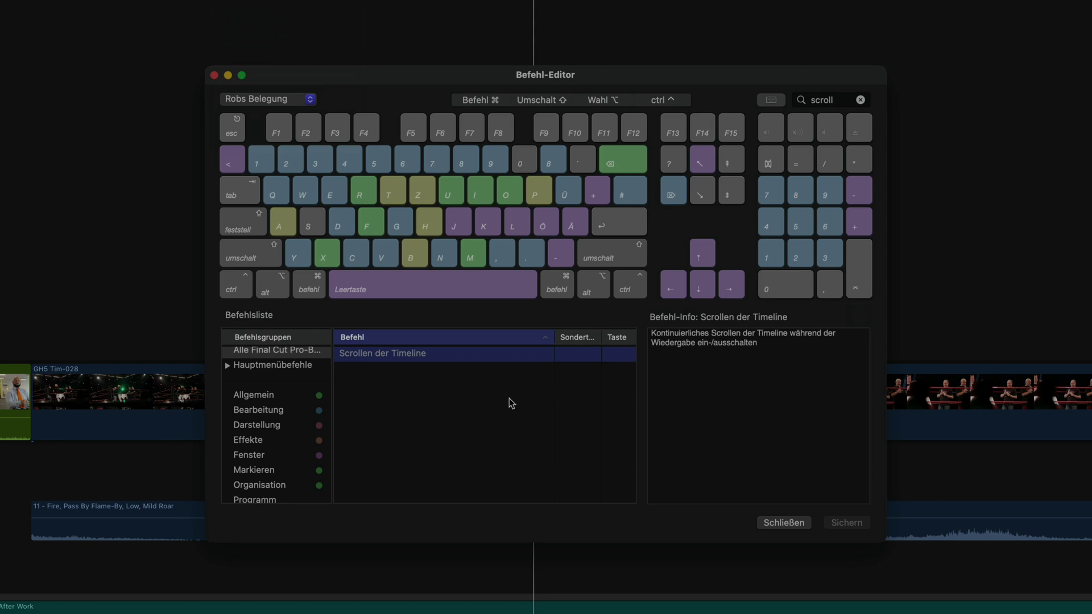
pyautogui.press('ctrl+alt+super')
pyautogui.press('ctrl+alt+super+s')
pyautogui.moveTo(479, 354); pyautogui.dragTo(498, 131)
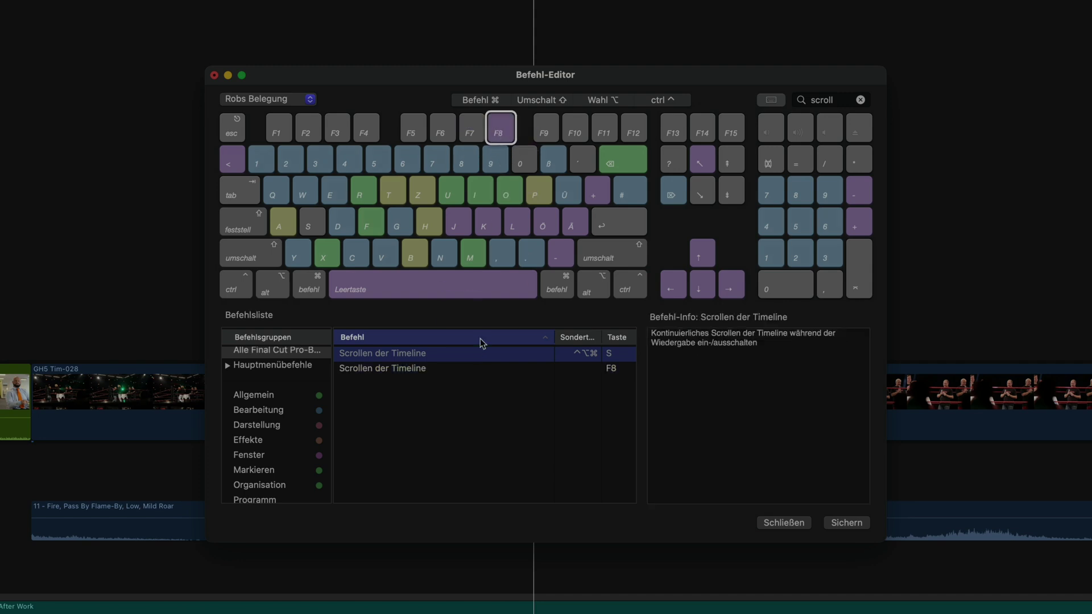
# Check the two Scrollen der Timeline shortcut entries in the command list.
pyautogui.click(482, 445)
pyautogui.click(479, 354)
pyautogui.click(477, 369)
pyautogui.click(484, 403)
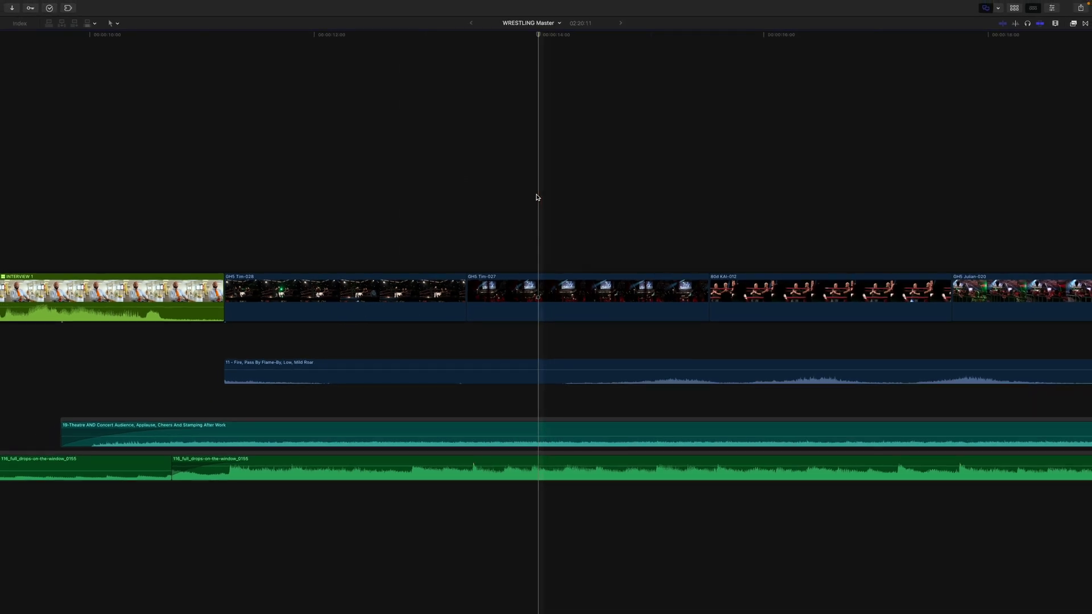
# Play WRESTLING Master and toggle timeline scrolling with F8 four times, ending with it off.
pyautogui.press('space')
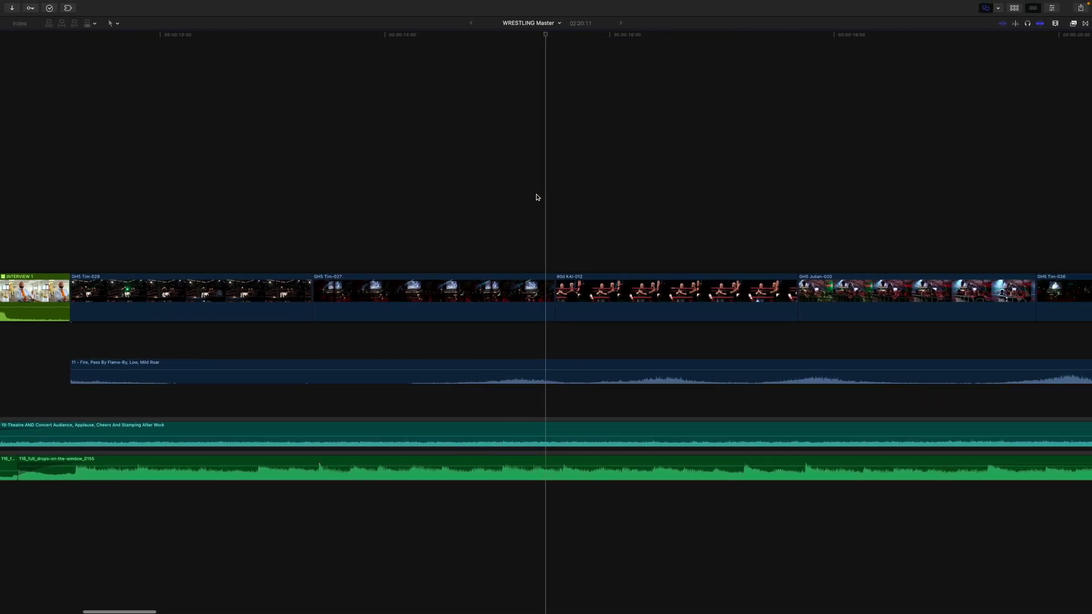
pyautogui.press('F8')
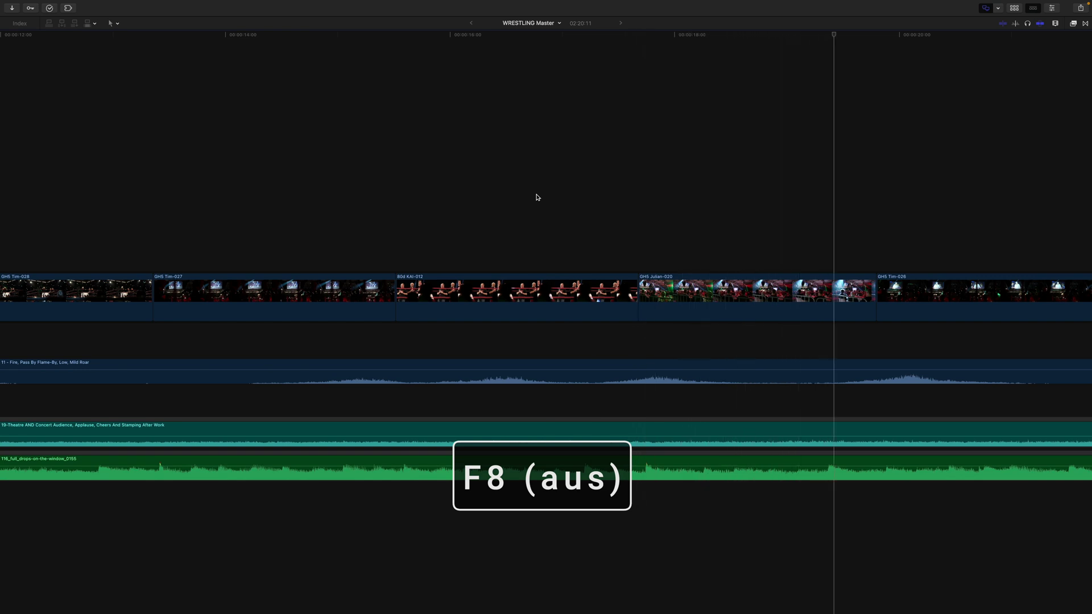
pyautogui.press('F8')
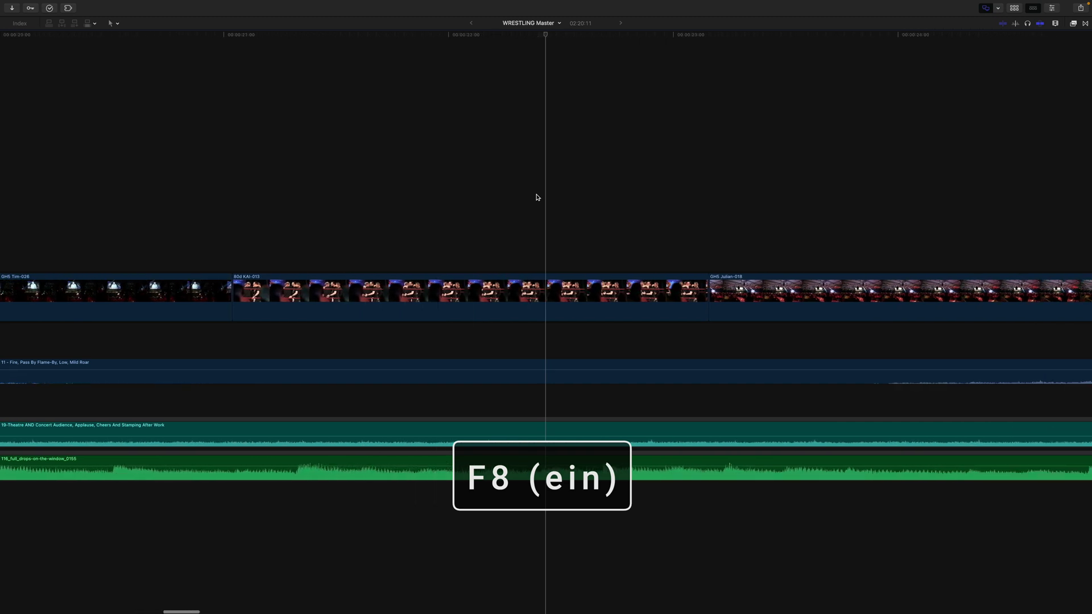
pyautogui.press('F8')
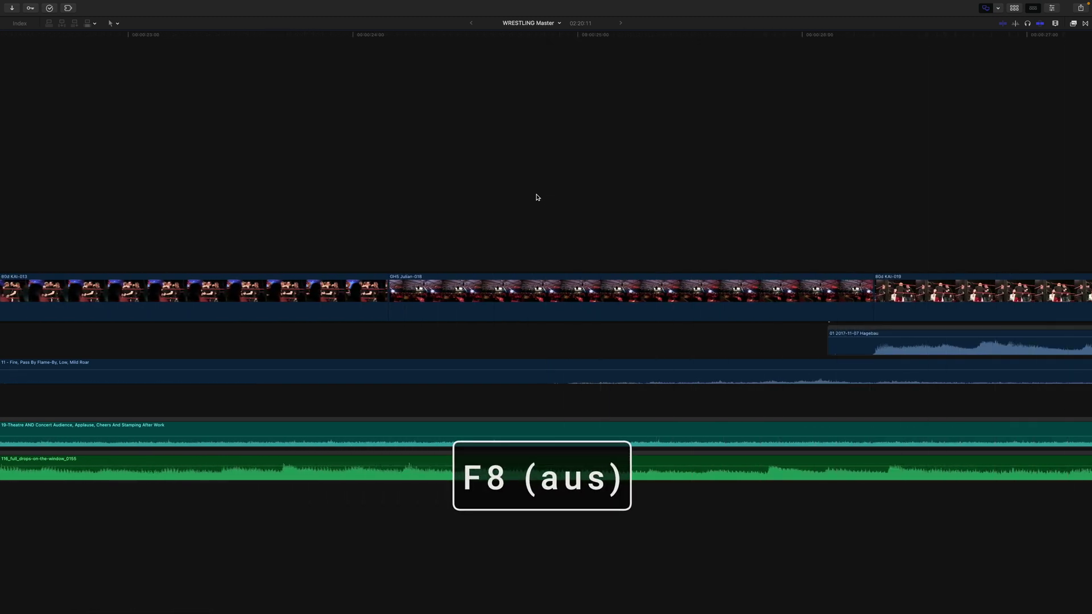
pyautogui.press('F8')
pyautogui.press('F8')
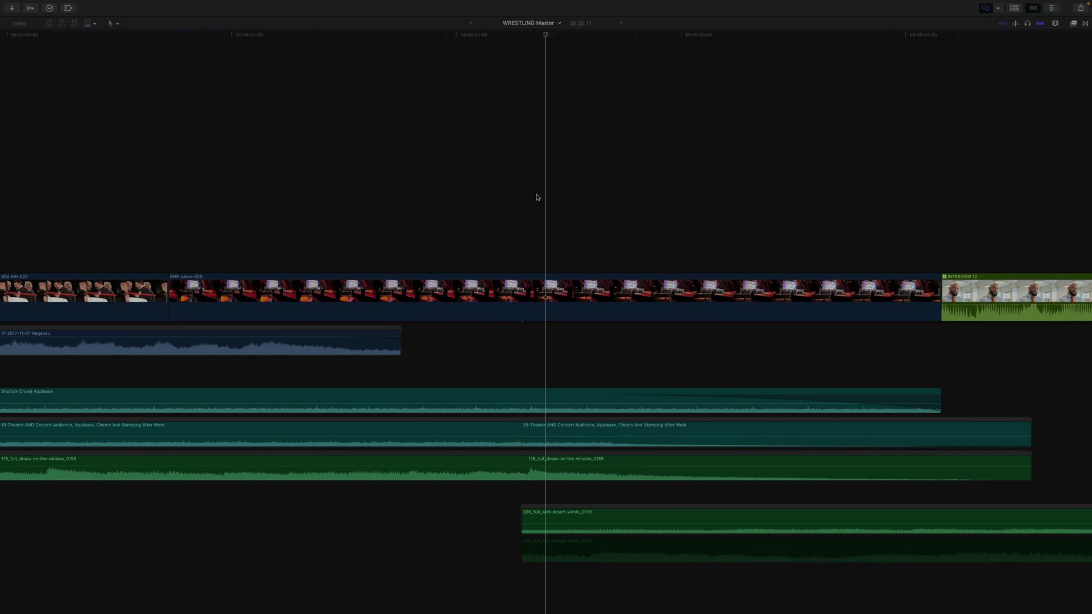
# Zoom the timeline out and scroll through the ring footage back to the opening interview clips.
pyautogui.press('super+minus')
pyautogui.press('super+minus')
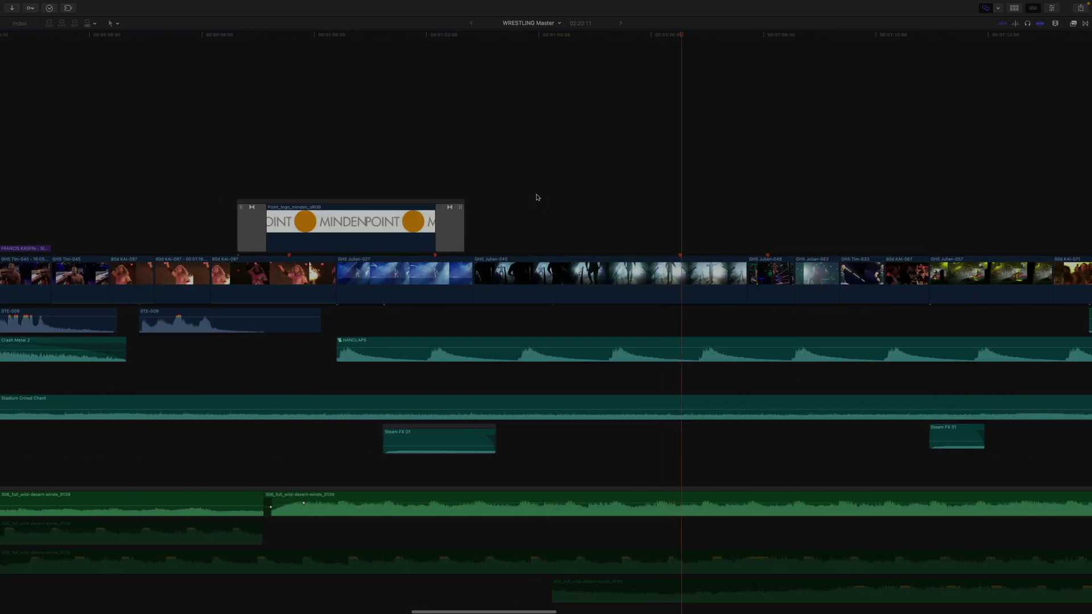
pyautogui.hscroll(-10, 536, 197)
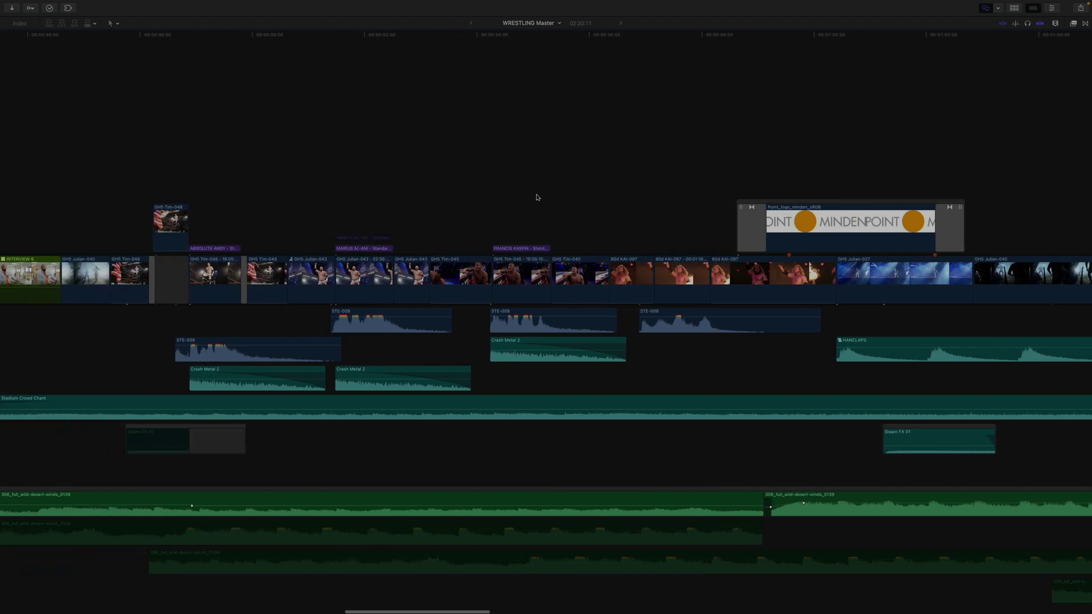
pyautogui.hscroll(-10, 537, 198)
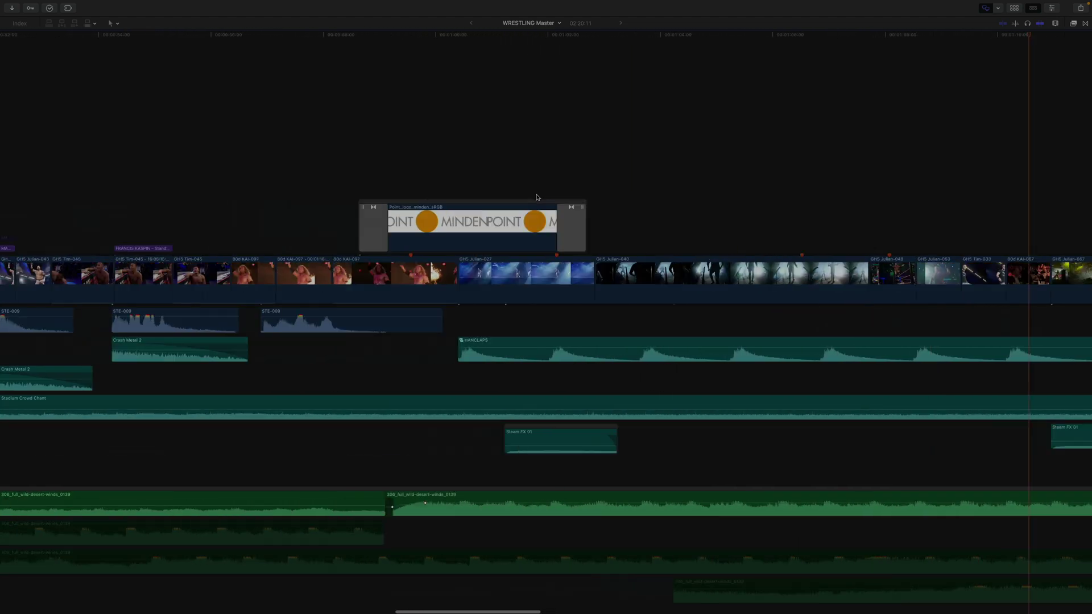
pyautogui.hscroll(-3, 536, 197)
pyautogui.hscroll(-2, 536, 198)
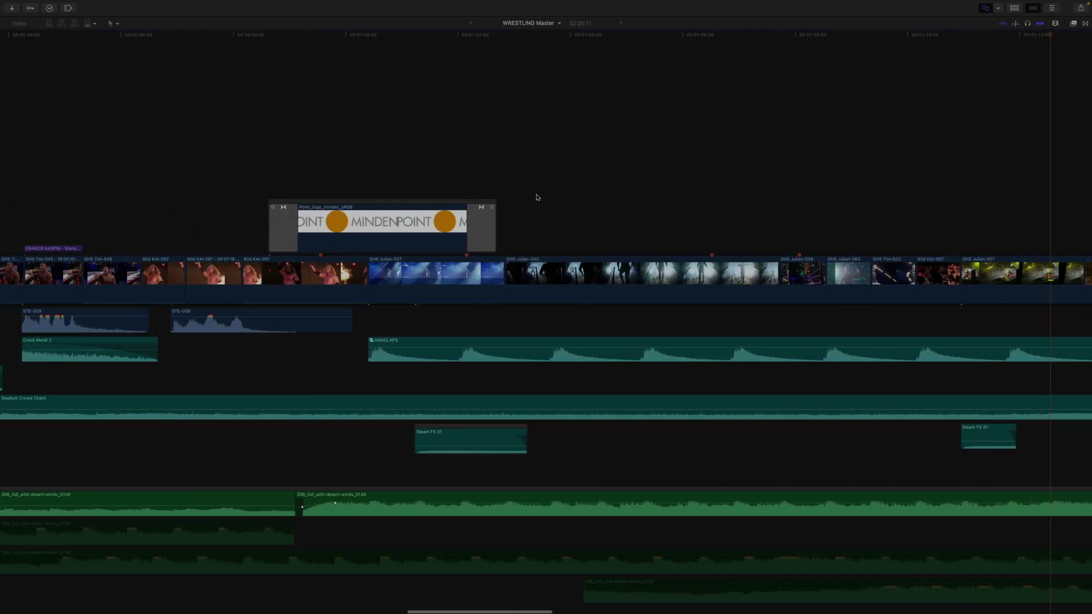
pyautogui.hscroll(5, 536, 198)
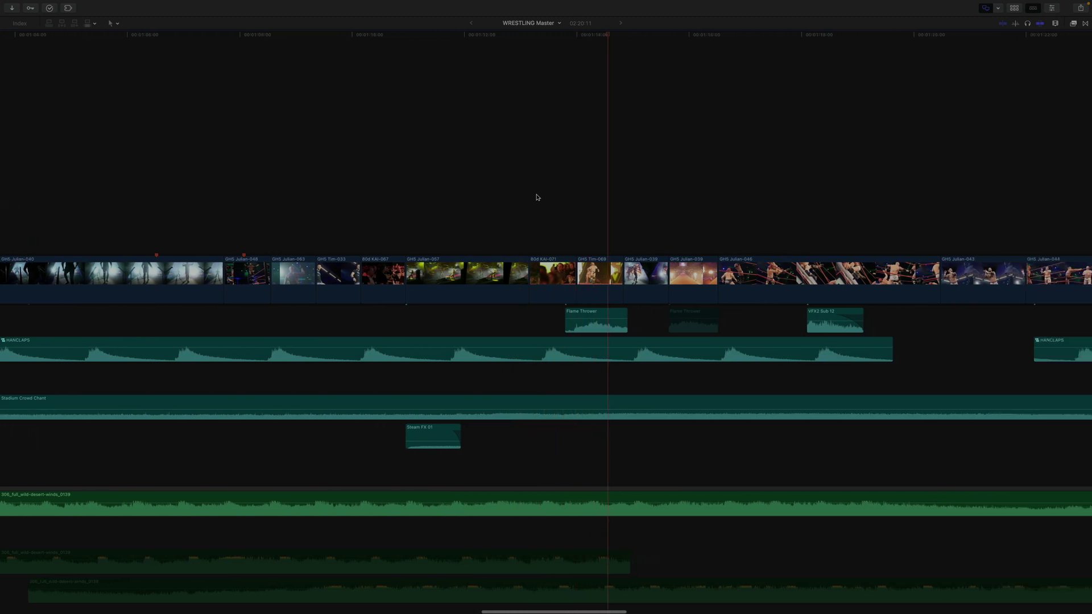
pyautogui.hscroll(5, 536, 197)
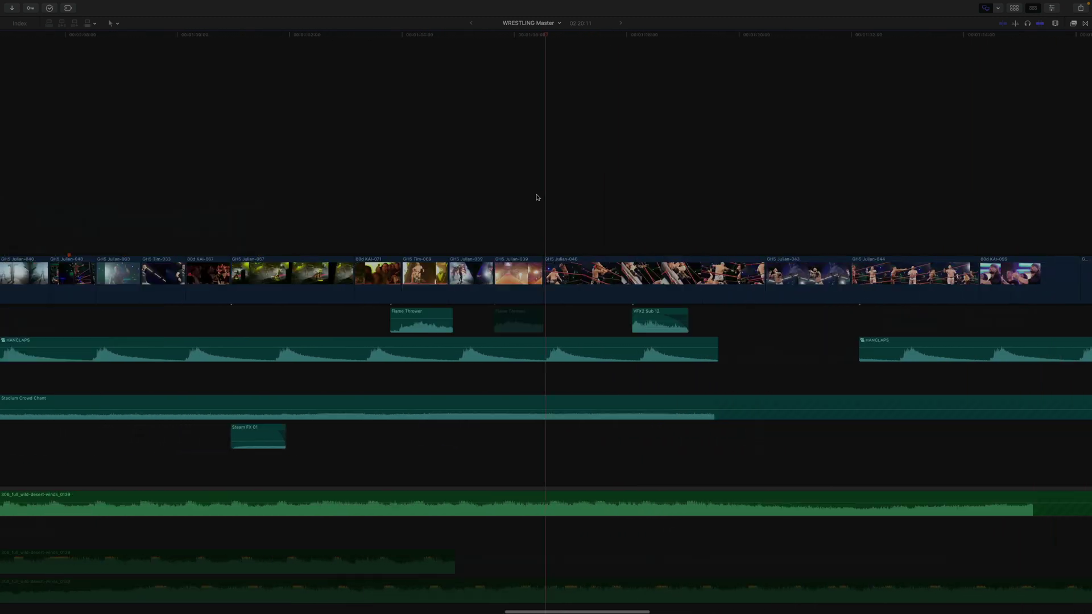
pyautogui.hscroll(-3, 536, 198)
pyautogui.hscroll(3, 536, 198)
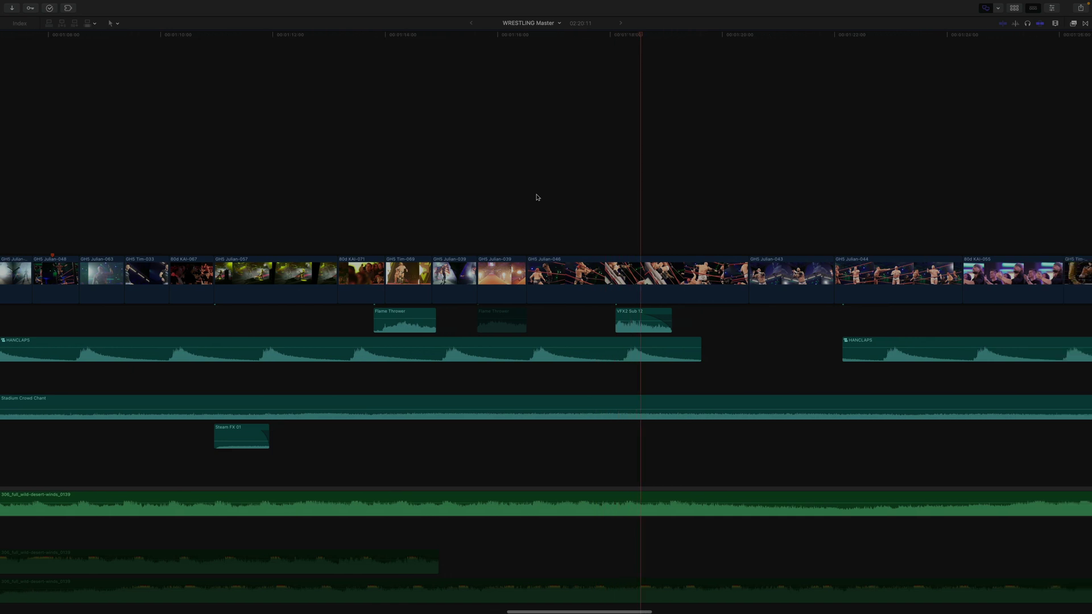
pyautogui.hscroll(2, 536, 197)
pyautogui.hscroll(2, 537, 197)
pyautogui.hscroll(1, 536, 198)
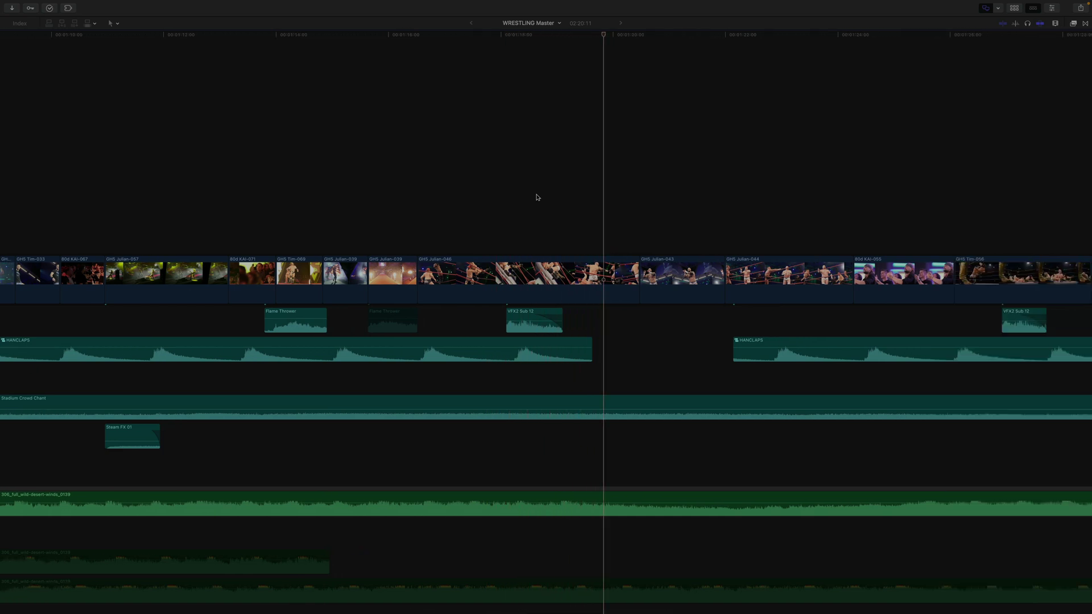
pyautogui.hscroll(-10, 536, 197)
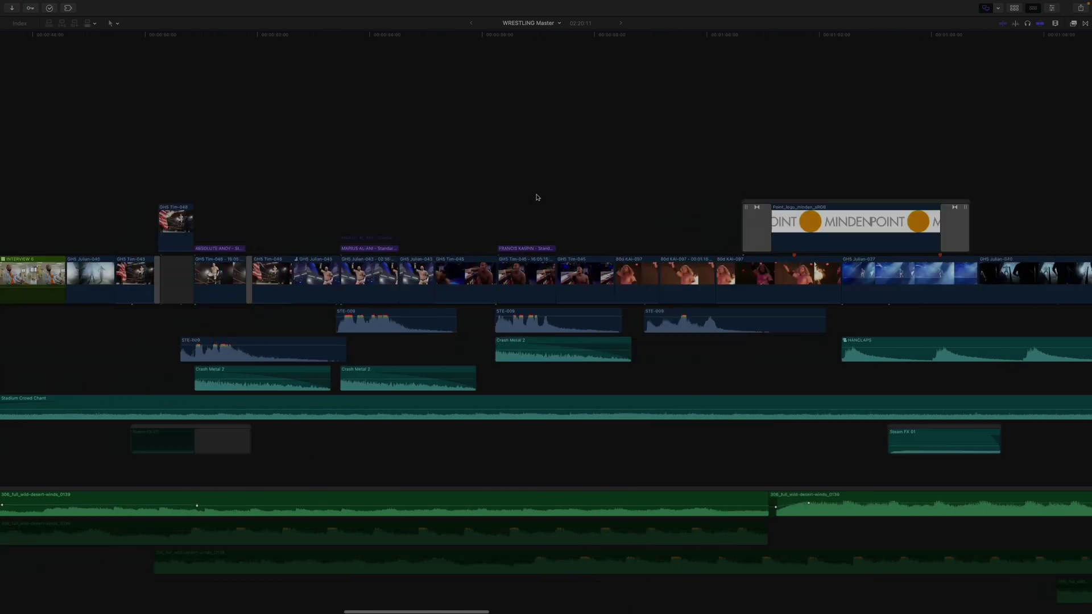
pyautogui.hscroll(-10, 536, 198)
pyautogui.hscroll(-10, 536, 197)
pyautogui.hscroll(-10, 537, 198)
pyautogui.hscroll(-5, 536, 197)
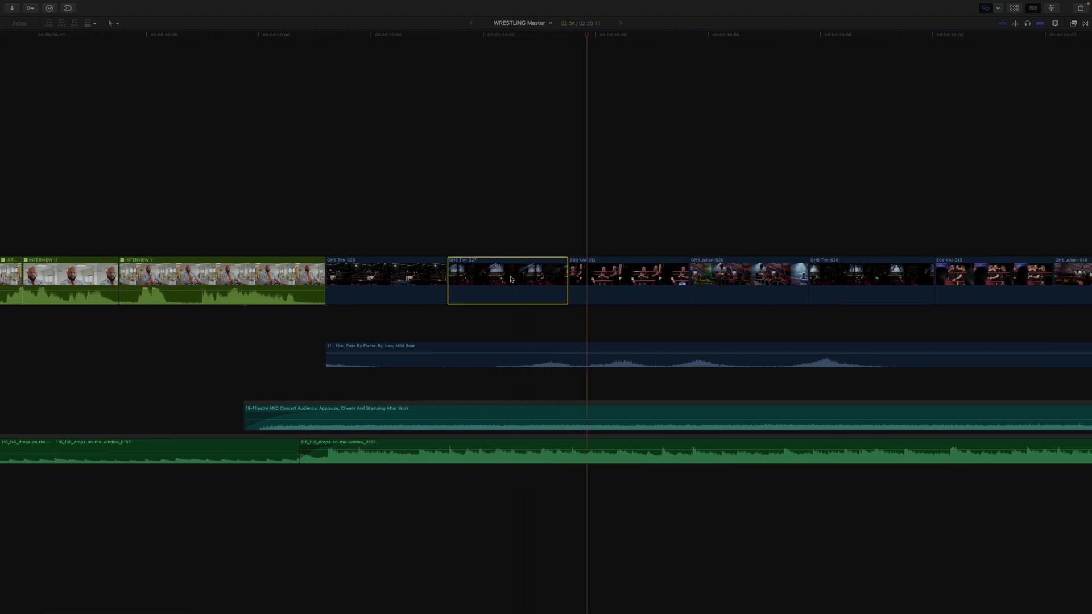
# Lower the Fire, Pass By clip's volume to -15 dB.
pyautogui.hscroll(3, 561, 329)
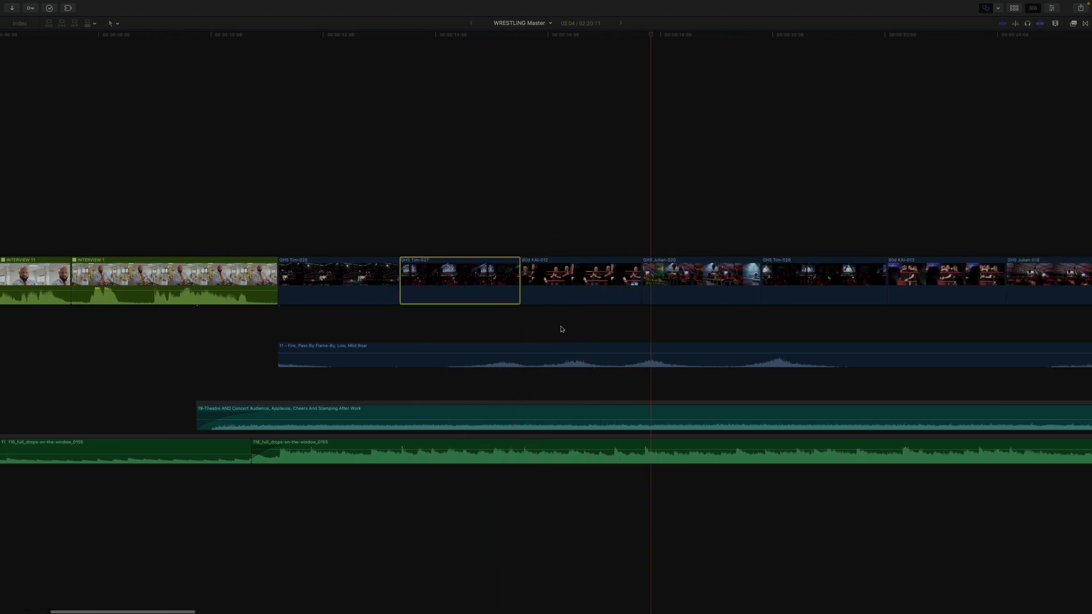
pyautogui.hscroll(5, 561, 328)
pyautogui.moveTo(556, 352); pyautogui.dragTo(553, 352)
# Lower the drops-on-the-window clip's volume to about -16 dB.
pyautogui.hscroll(9, 554, 352)
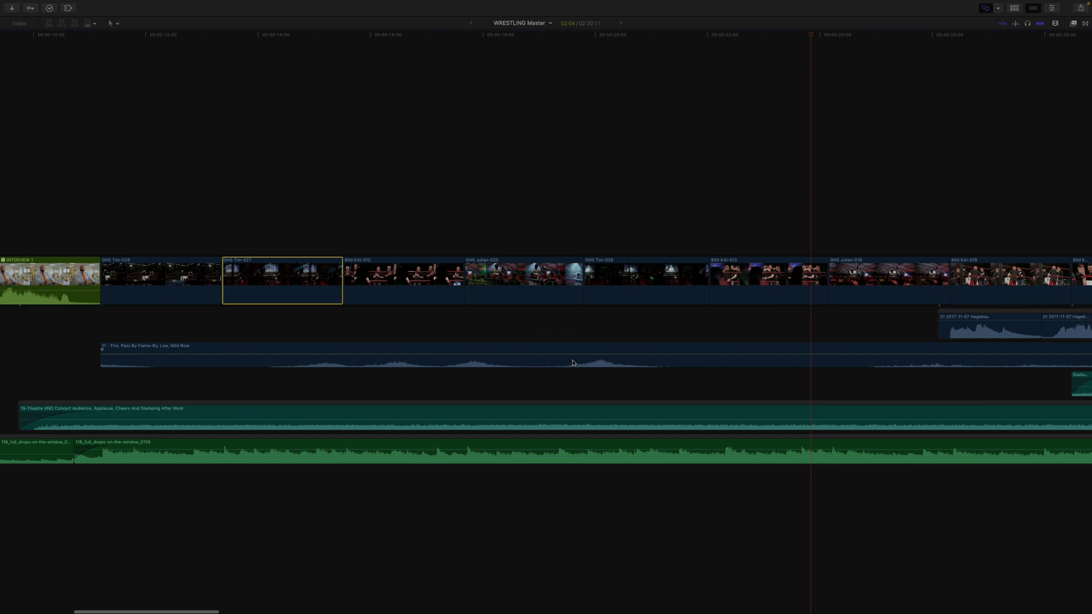
pyautogui.click(713, 450)
pyautogui.hscroll(2, 714, 450)
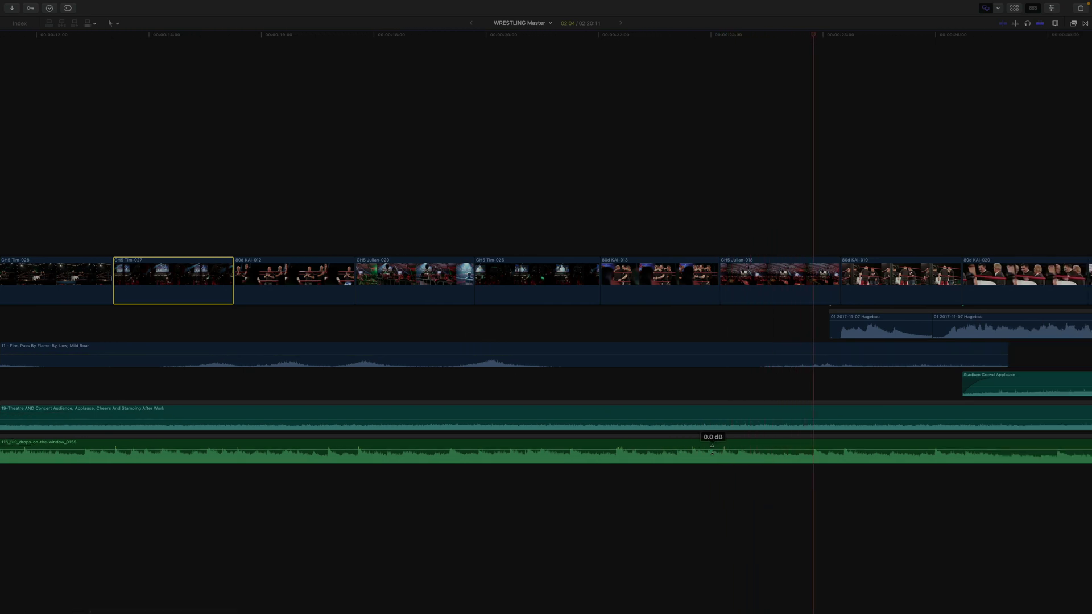
pyautogui.moveTo(712, 451); pyautogui.dragTo(711, 455)
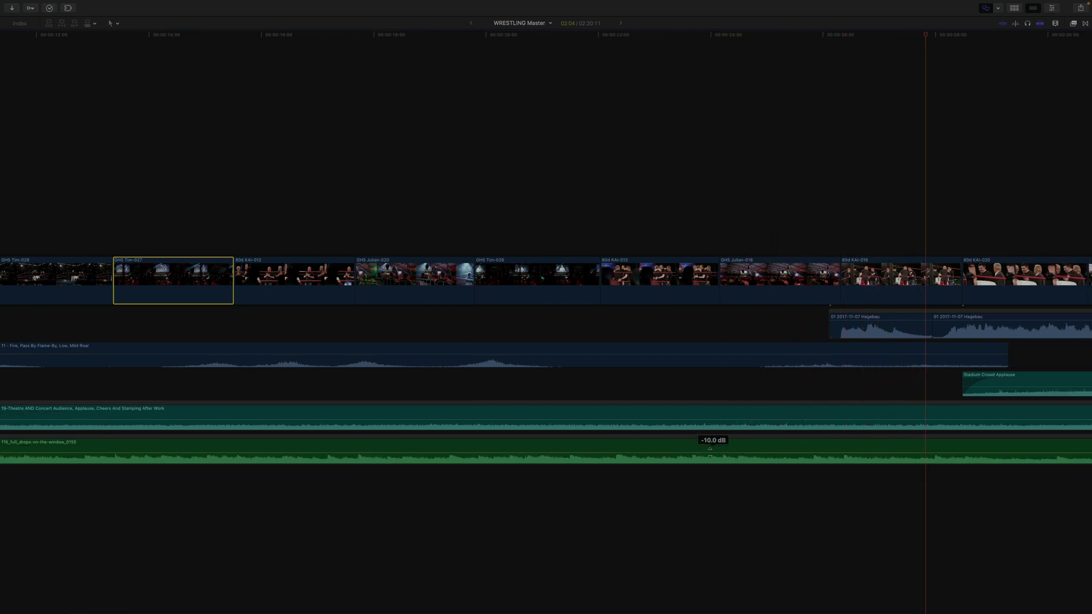
pyautogui.moveTo(710, 452); pyautogui.dragTo(707, 453)
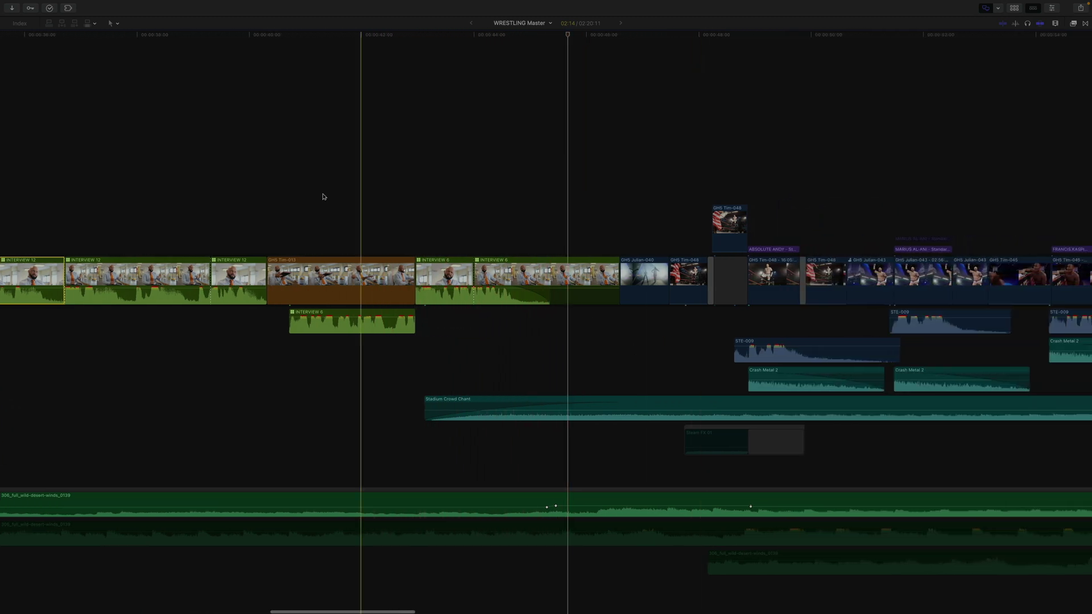
# Enable Clip-Skimming from the Darstellung menu.
pyautogui.moveTo(192, 2)
pyautogui.click(257, 5)
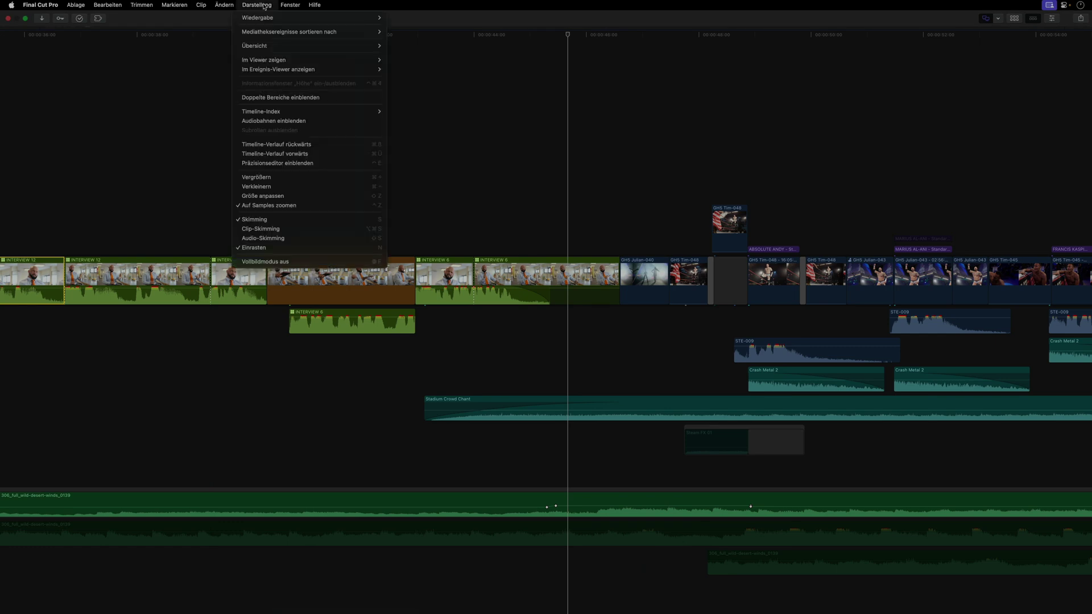
pyautogui.click(344, 229)
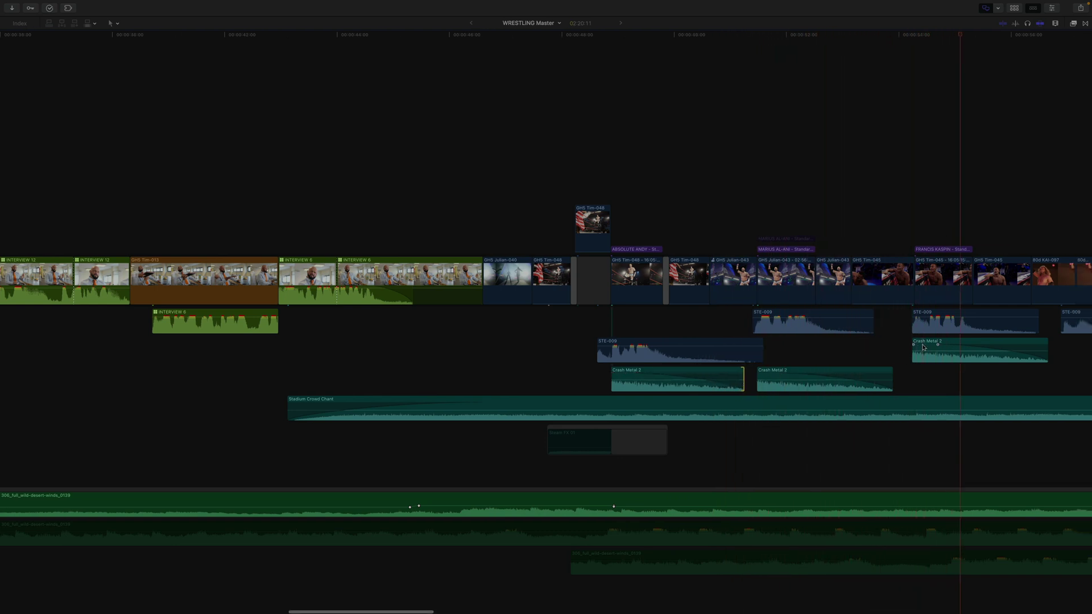
pyautogui.click(930, 279)
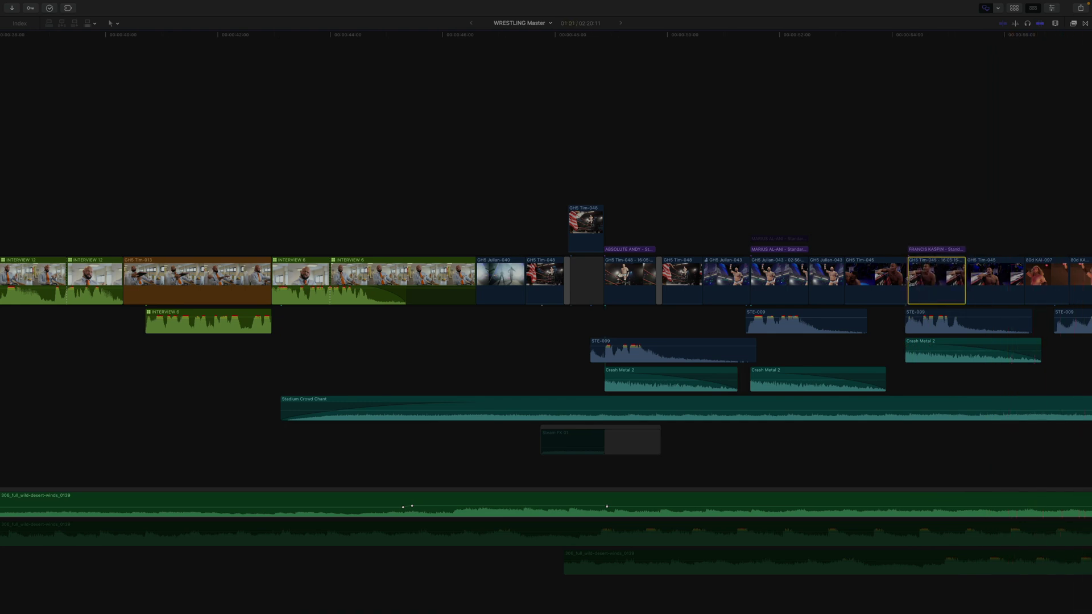
pyautogui.moveTo(910, 283); pyautogui.dragTo(923, 282)
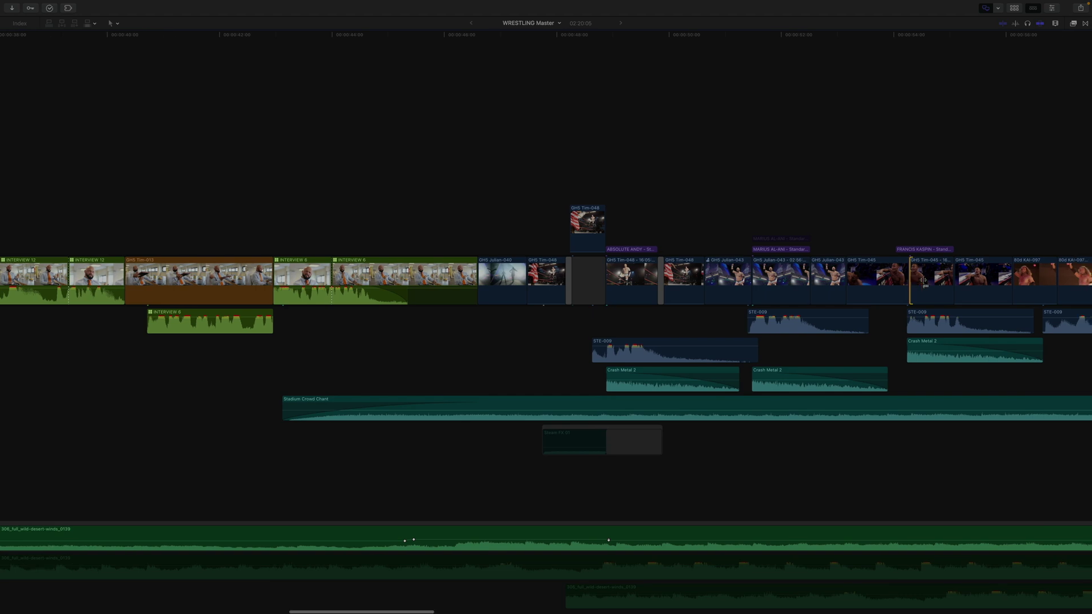
pyautogui.hscroll(10, 925, 281)
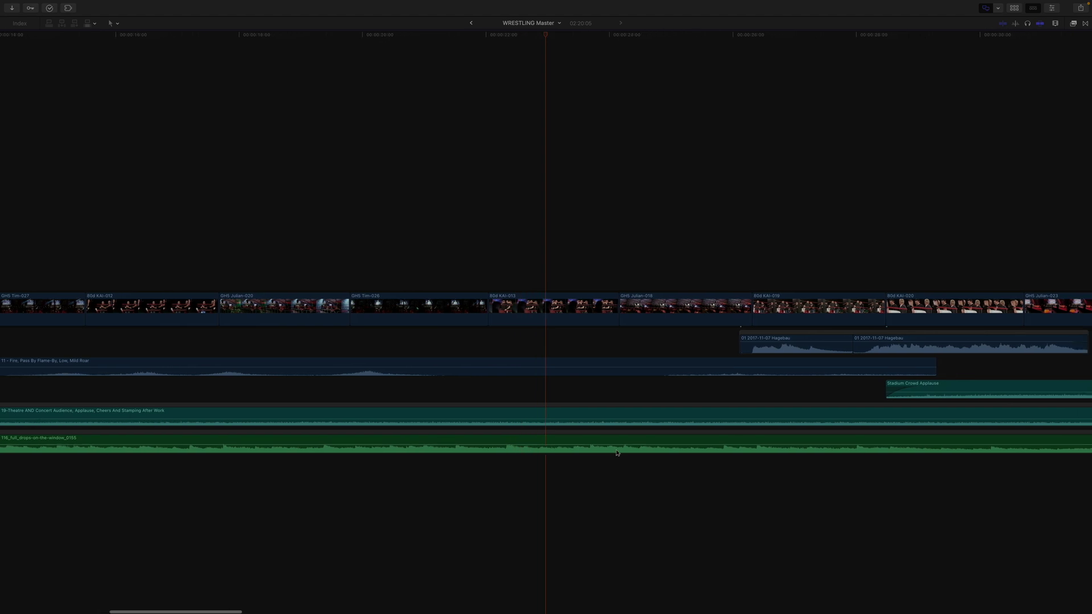
pyautogui.hscroll(5, 597, 467)
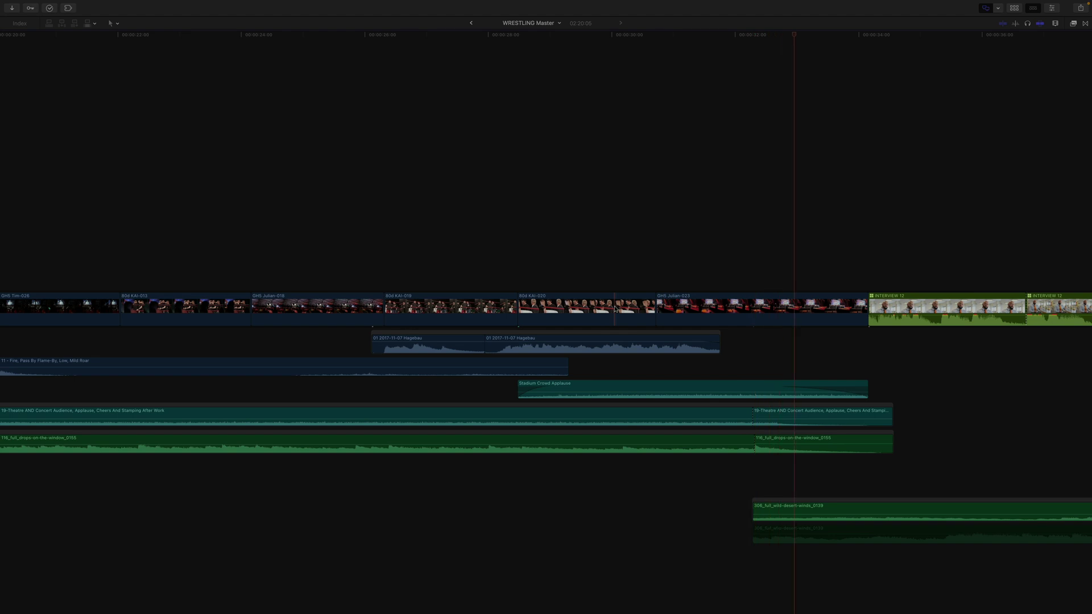
pyautogui.hscroll(10, 616, 309)
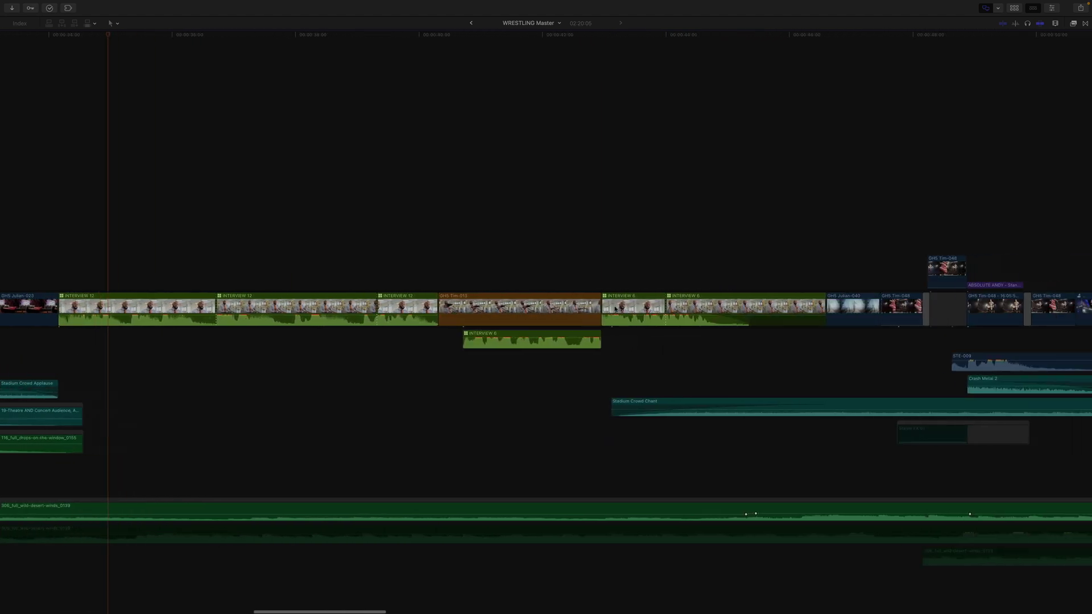
pyautogui.hscroll(5, 615, 309)
pyautogui.hscroll(2, 616, 309)
pyautogui.hscroll(5, 615, 309)
pyautogui.hscroll(5, 615, 308)
pyautogui.hscroll(5, 616, 309)
pyautogui.hscroll(-5, 616, 309)
pyautogui.hscroll(-5, 616, 309)
pyautogui.hscroll(-5, 616, 309)
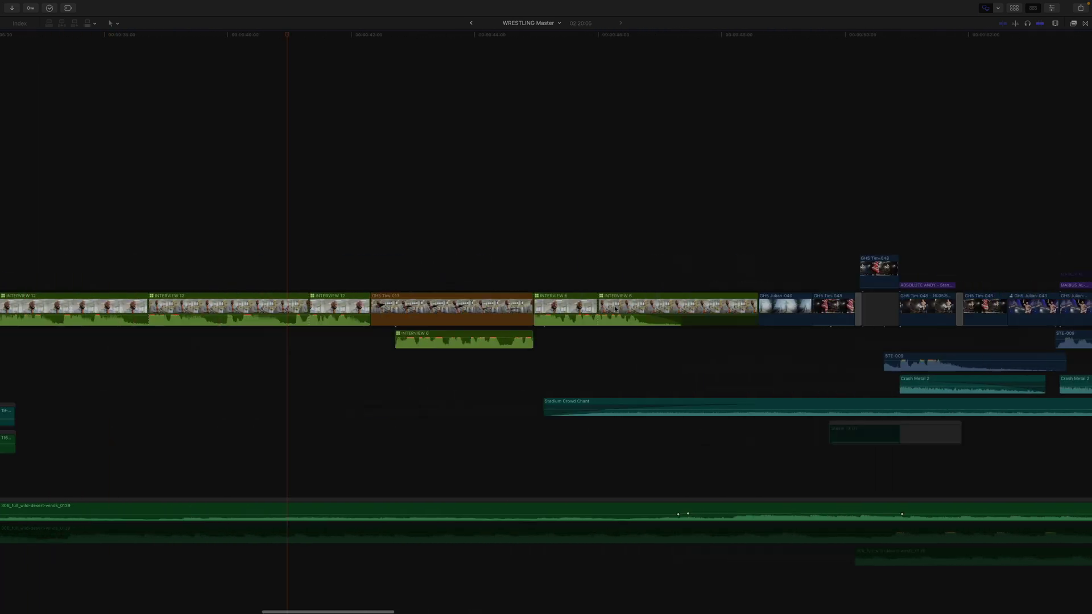
pyautogui.hscroll(-5, 615, 308)
pyautogui.hscroll(-5, 615, 309)
pyautogui.hscroll(-5, 615, 308)
pyautogui.hscroll(-5, 615, 308)
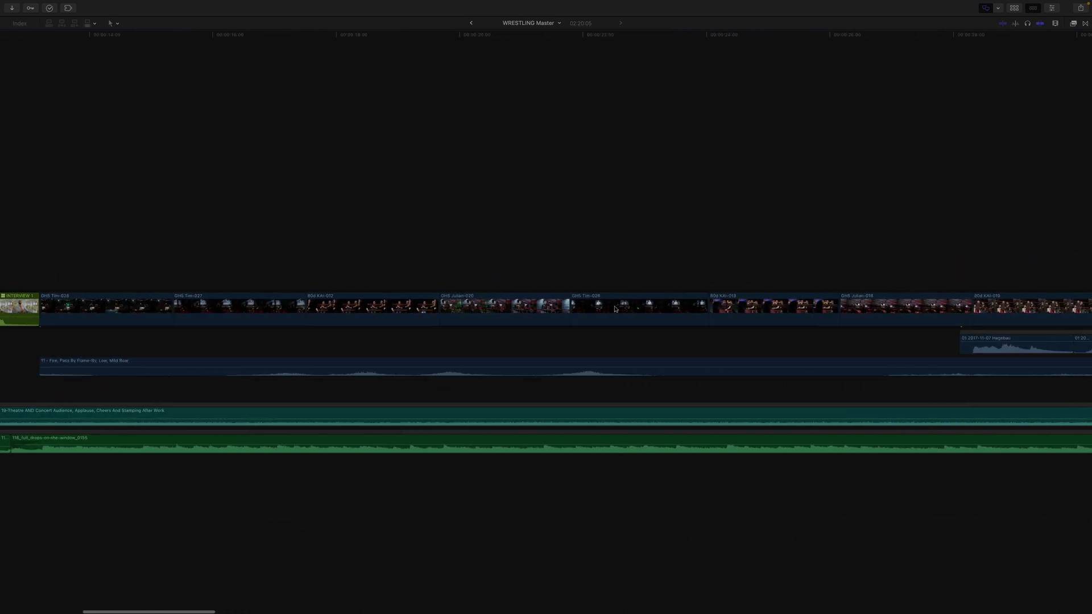
pyautogui.hscroll(-5, 615, 308)
pyautogui.press('space')
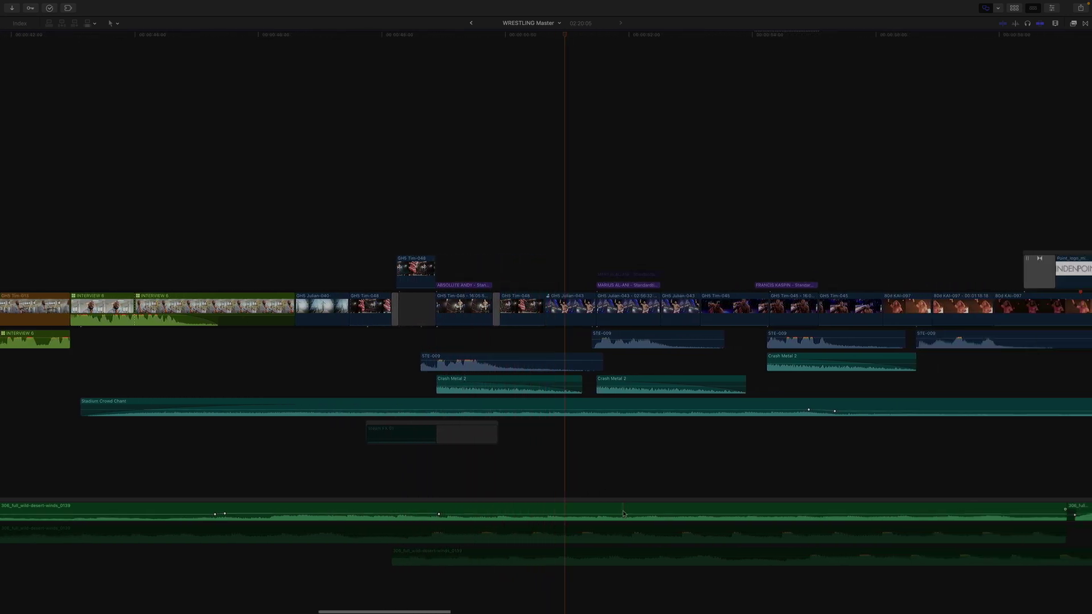
# Raise the desert winds volume, add a keyframe, and lower the volume after it.
pyautogui.moveTo(624, 513); pyautogui.dragTo(624, 507)
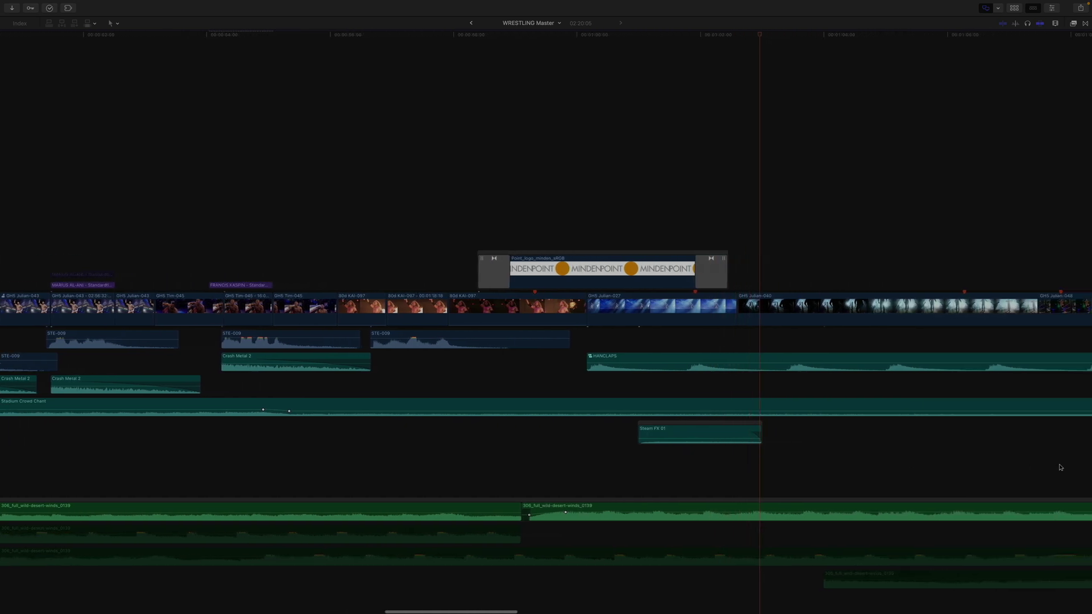
pyautogui.keyDown('alt'); pyautogui.click(722, 512); pyautogui.keyUp('alt')
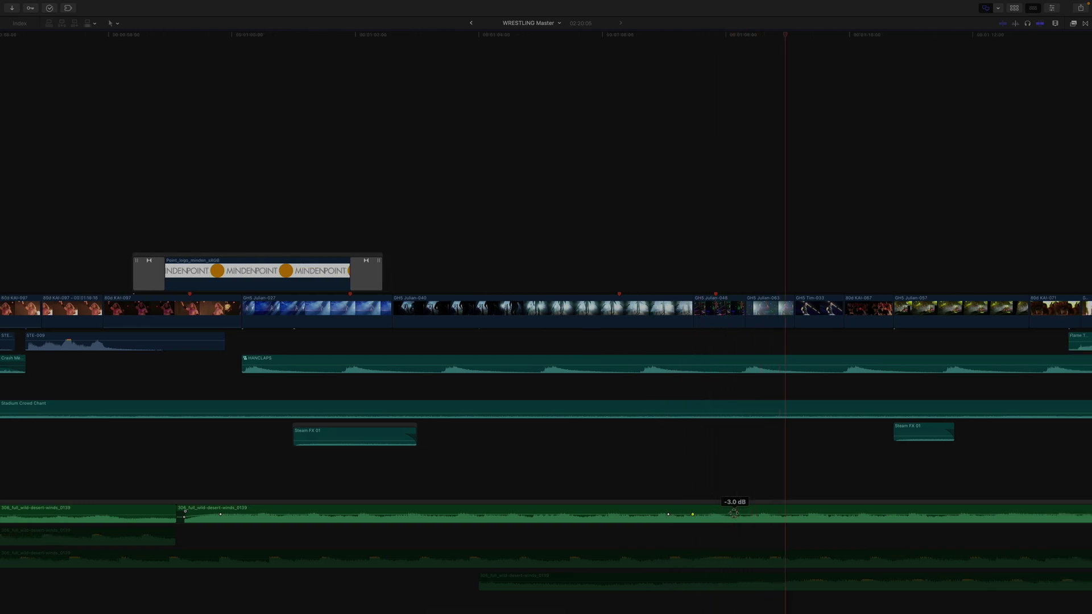
pyautogui.moveTo(734, 513); pyautogui.dragTo(734, 518)
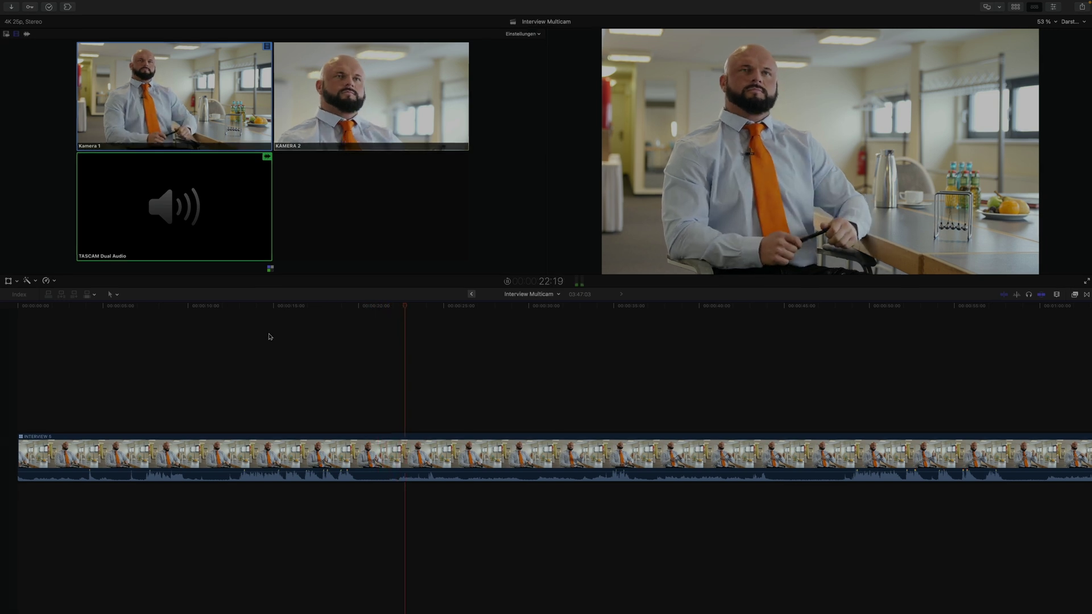
pyautogui.press('2')
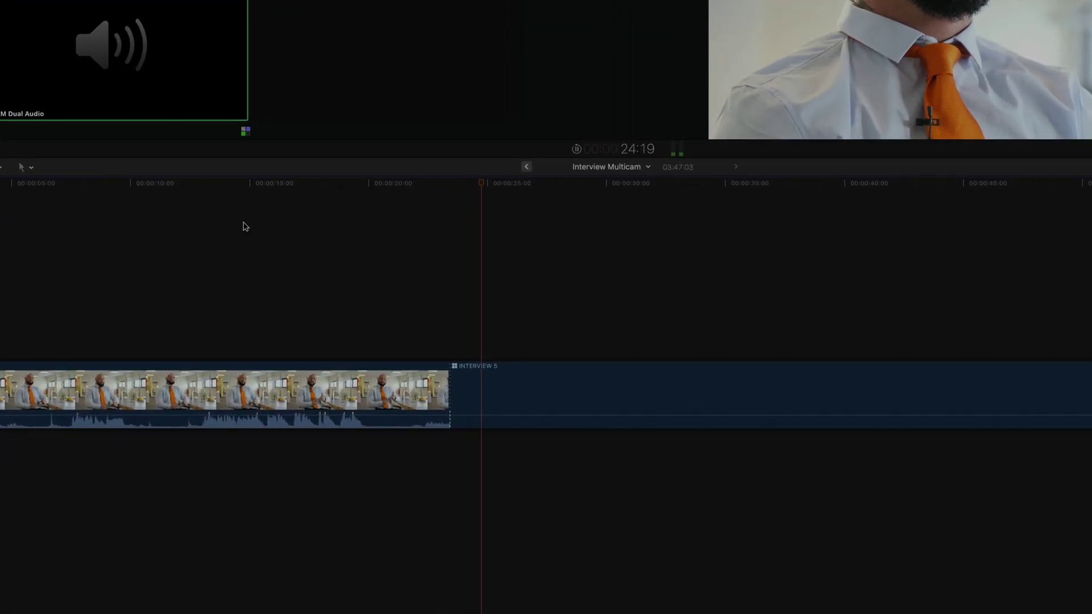
pyautogui.press('3')
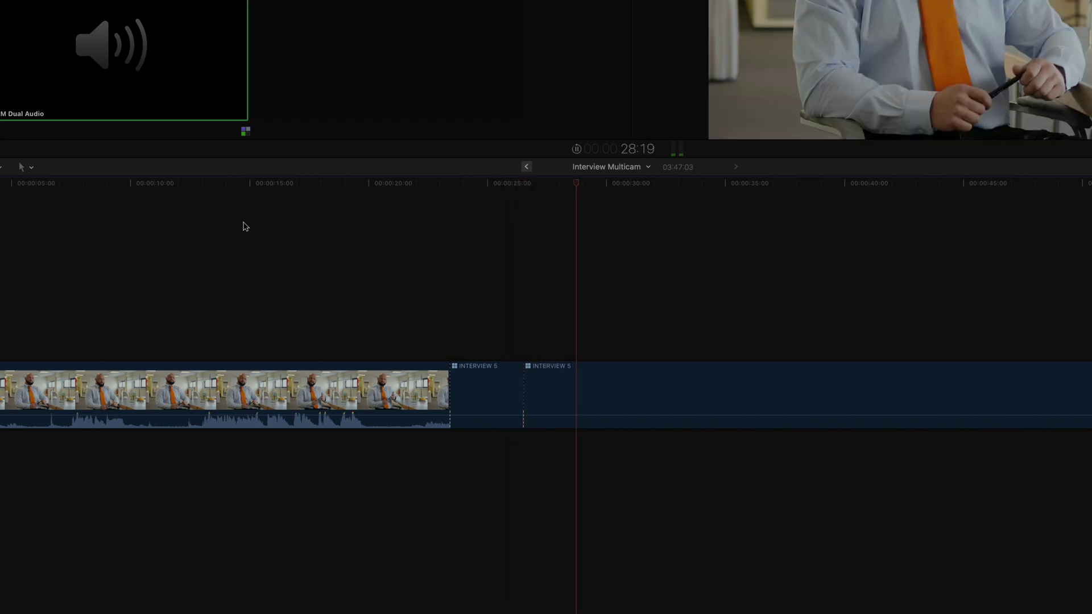
pyautogui.press('2')
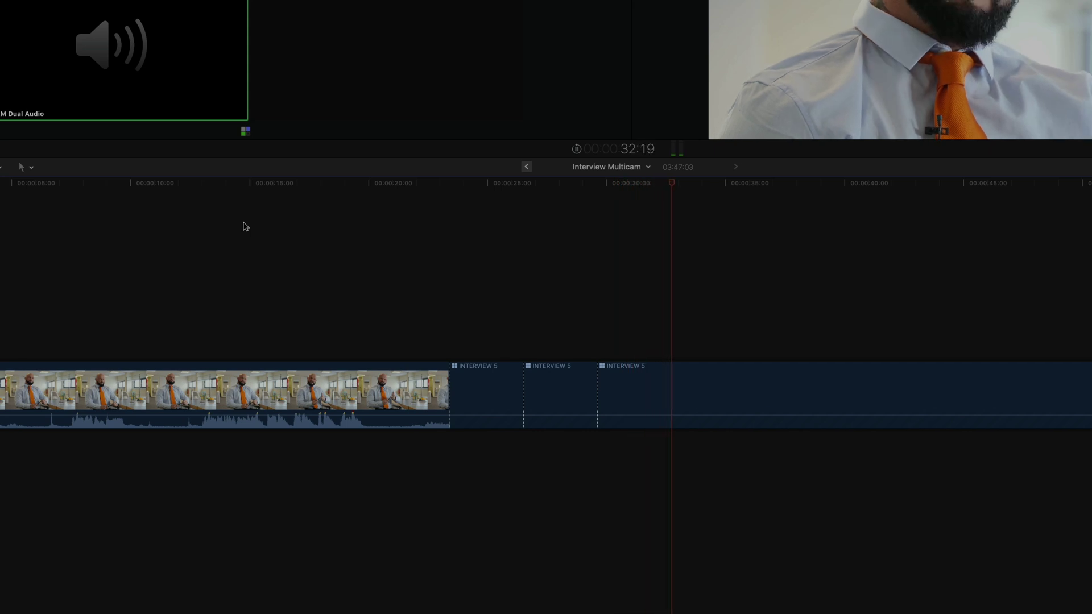
pyautogui.press('3')
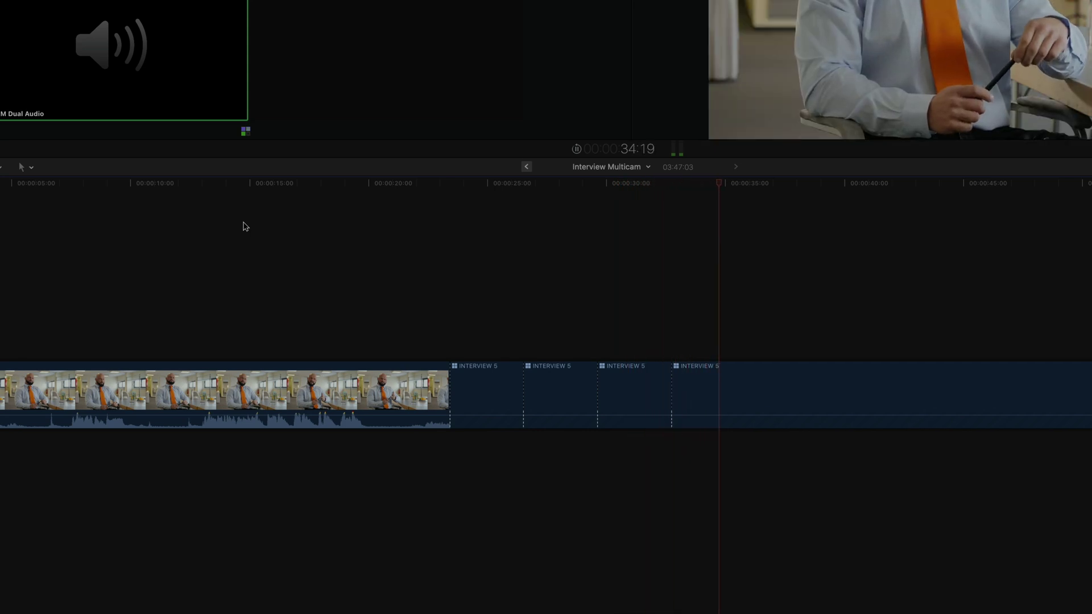
pyautogui.press('space')
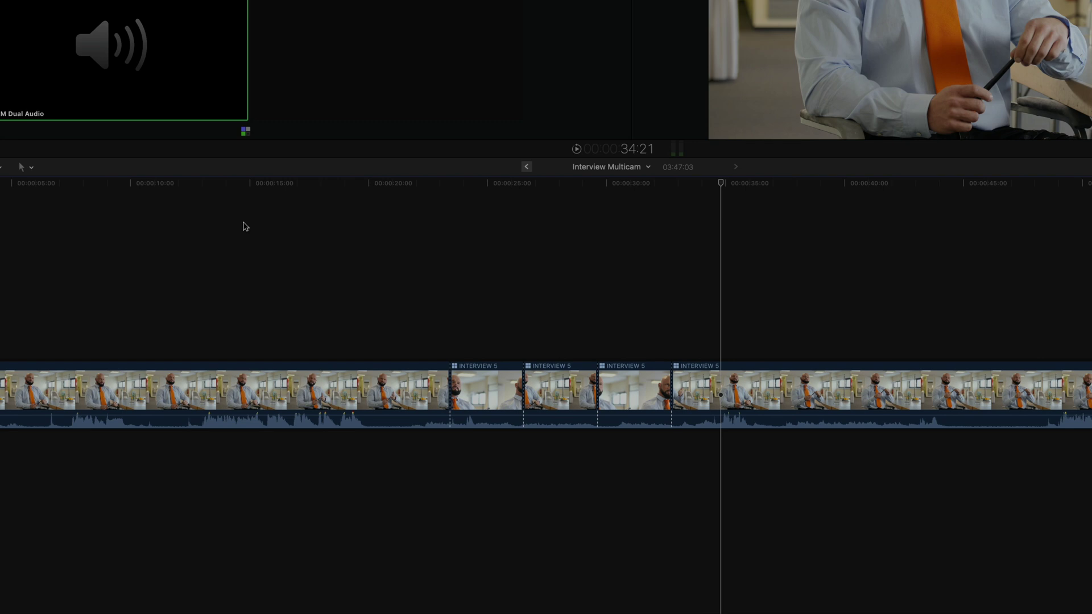
pyautogui.press('super+z')
pyautogui.press('super+z')
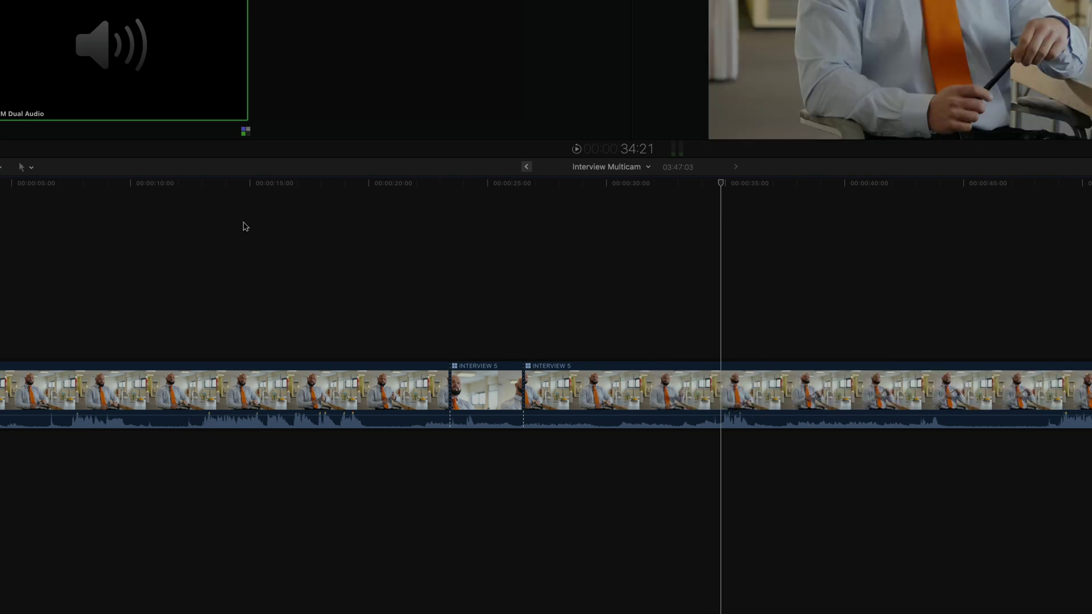
pyautogui.press('super+z')
pyautogui.press('super+z')
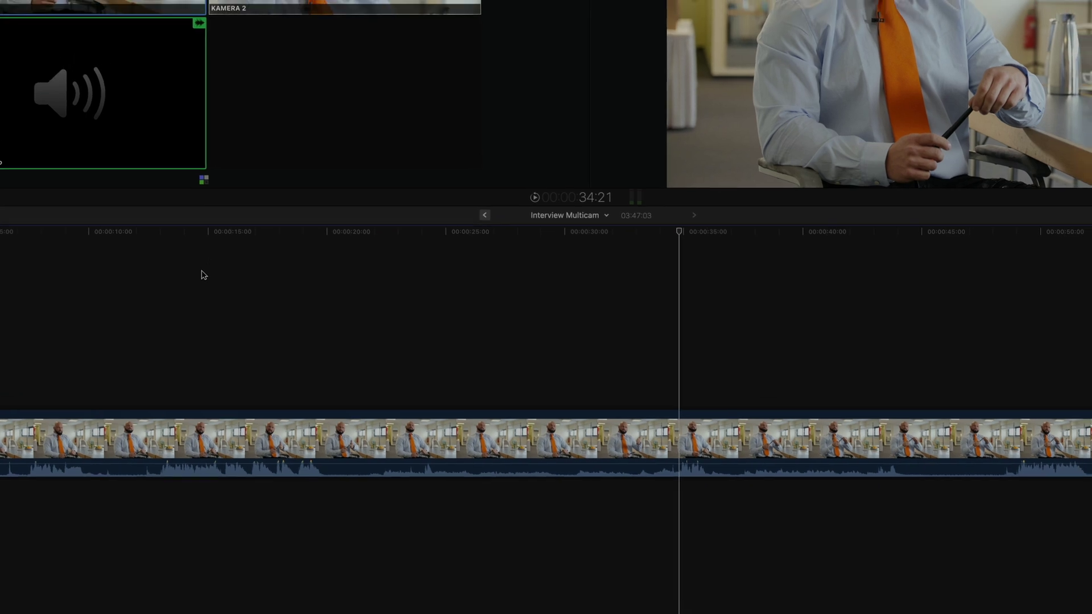
pyautogui.press('super+comma')
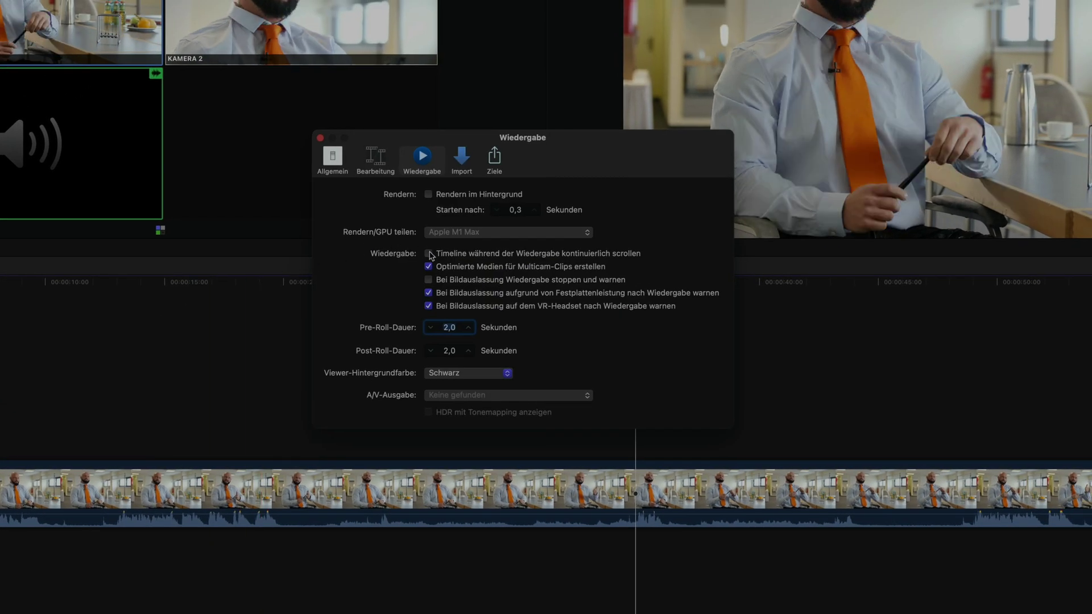
# Play the multicam clip and cut to angles 2, 1, then 2 (close-up, wide, close-up).
pyautogui.press('super+w')
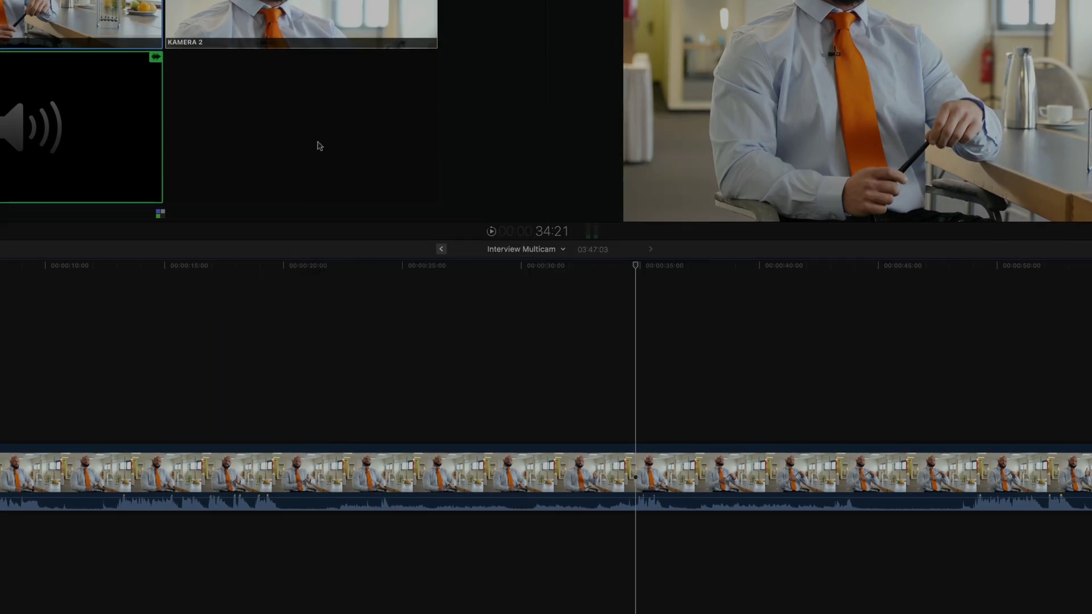
pyautogui.press('space')
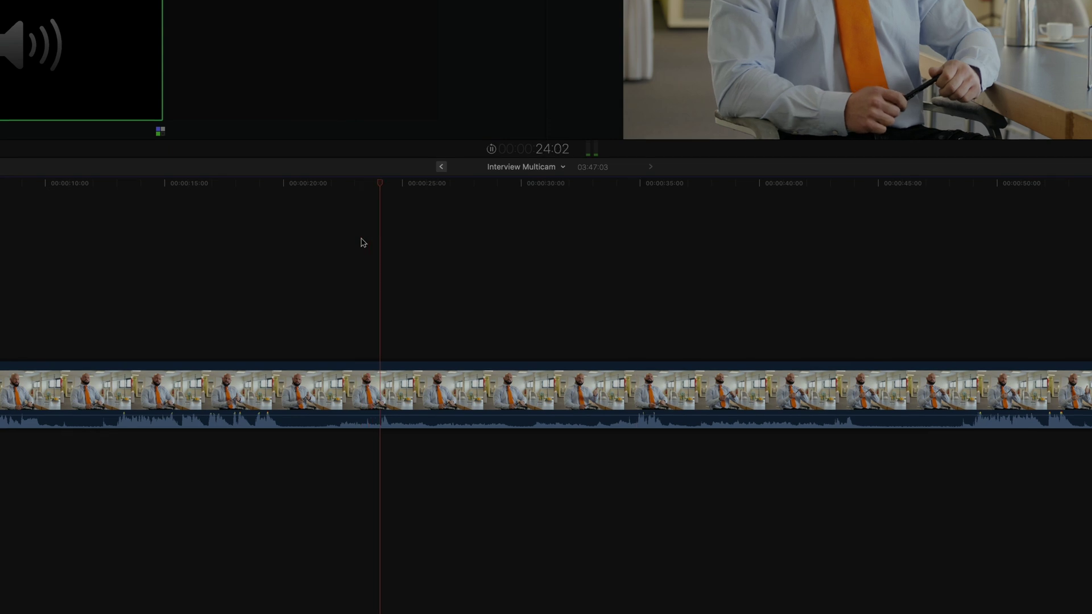
pyautogui.press('2')
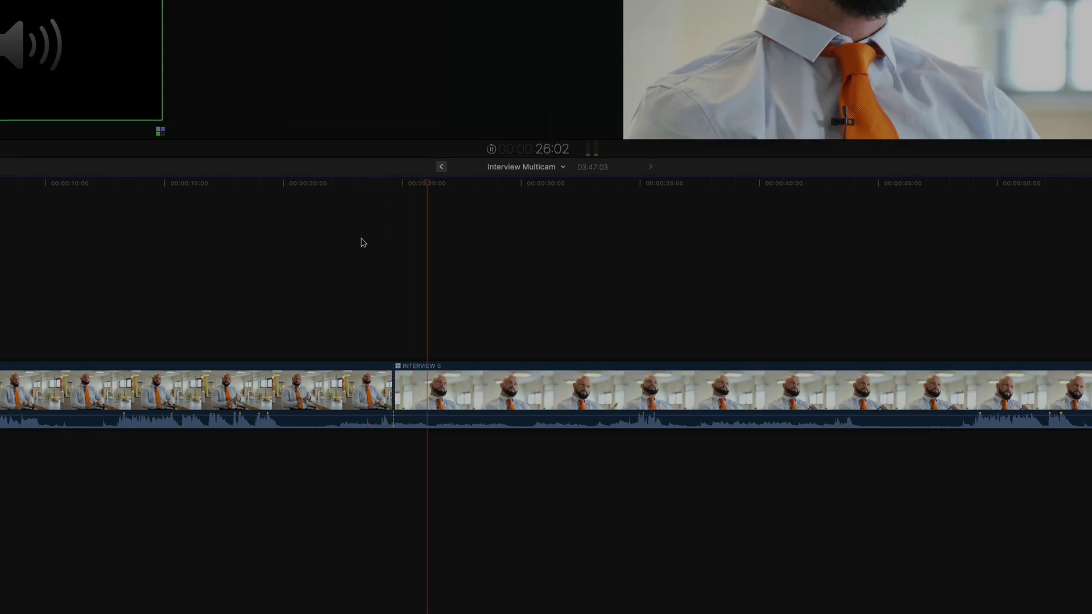
pyautogui.press('1')
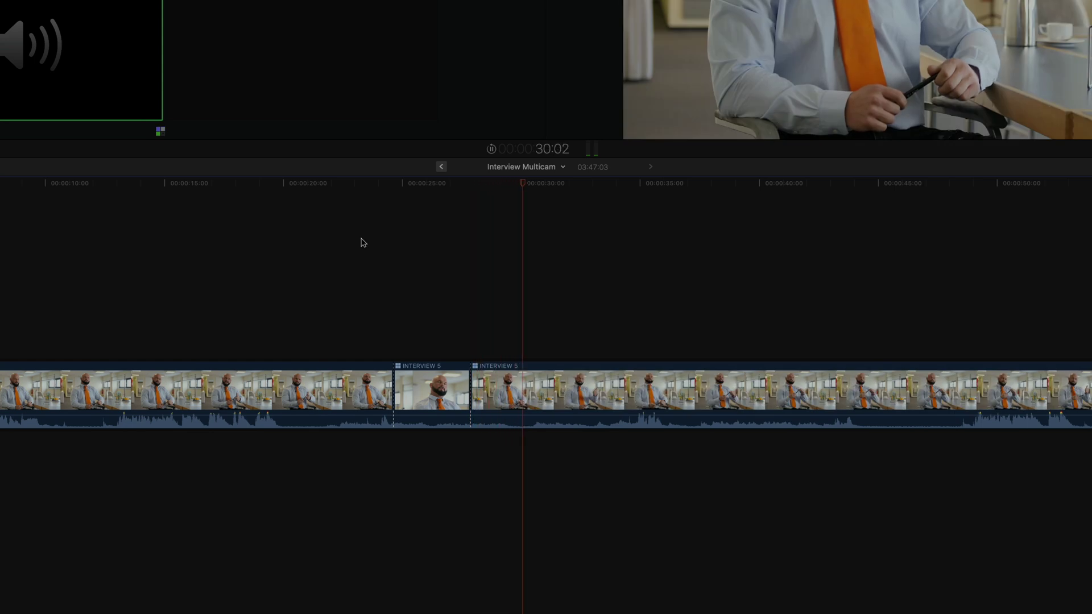
pyautogui.press('2')
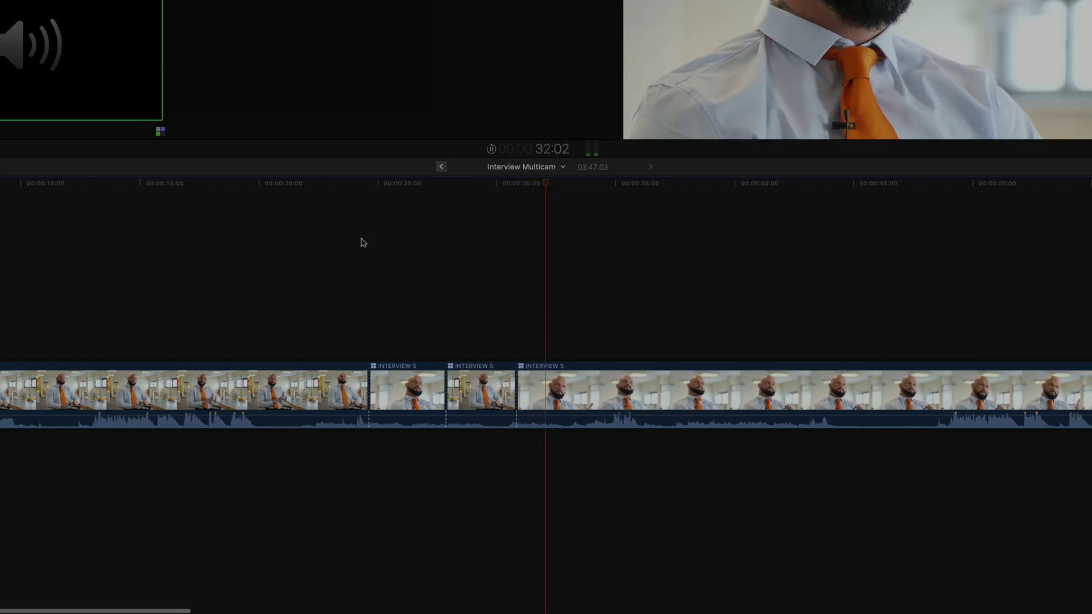